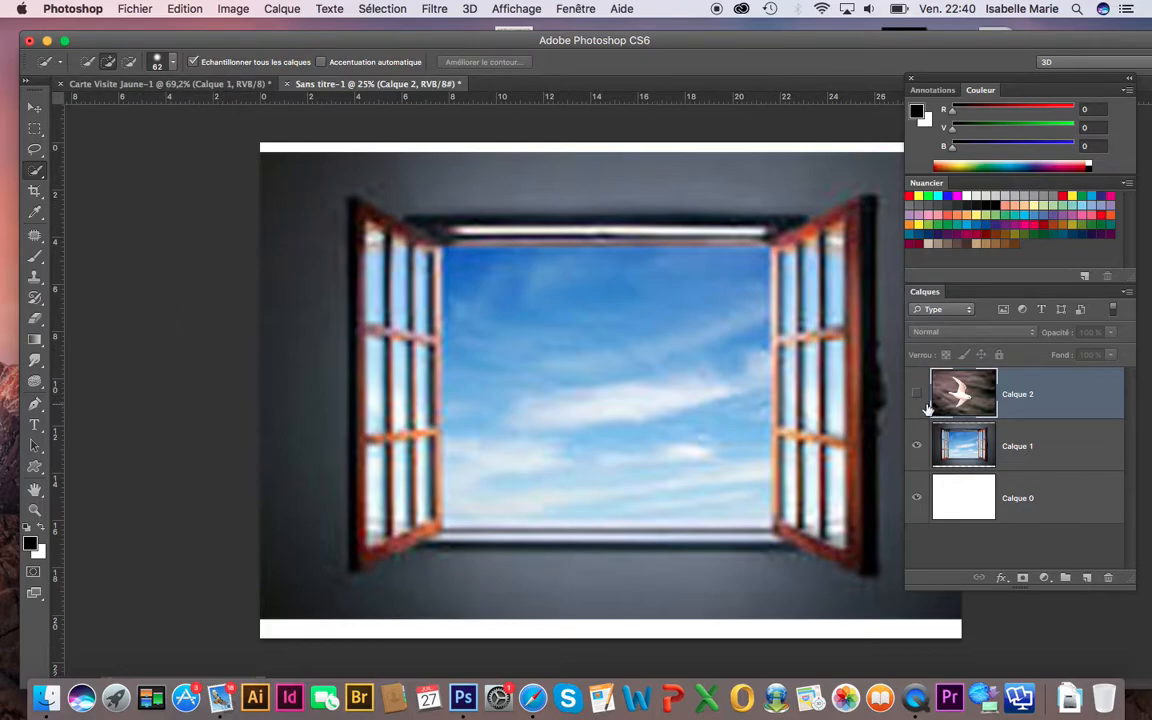
Step: Preview the bird layer Calque 2 over the window photo, and check the Carte Visite Jaune document
left_click(917, 396)
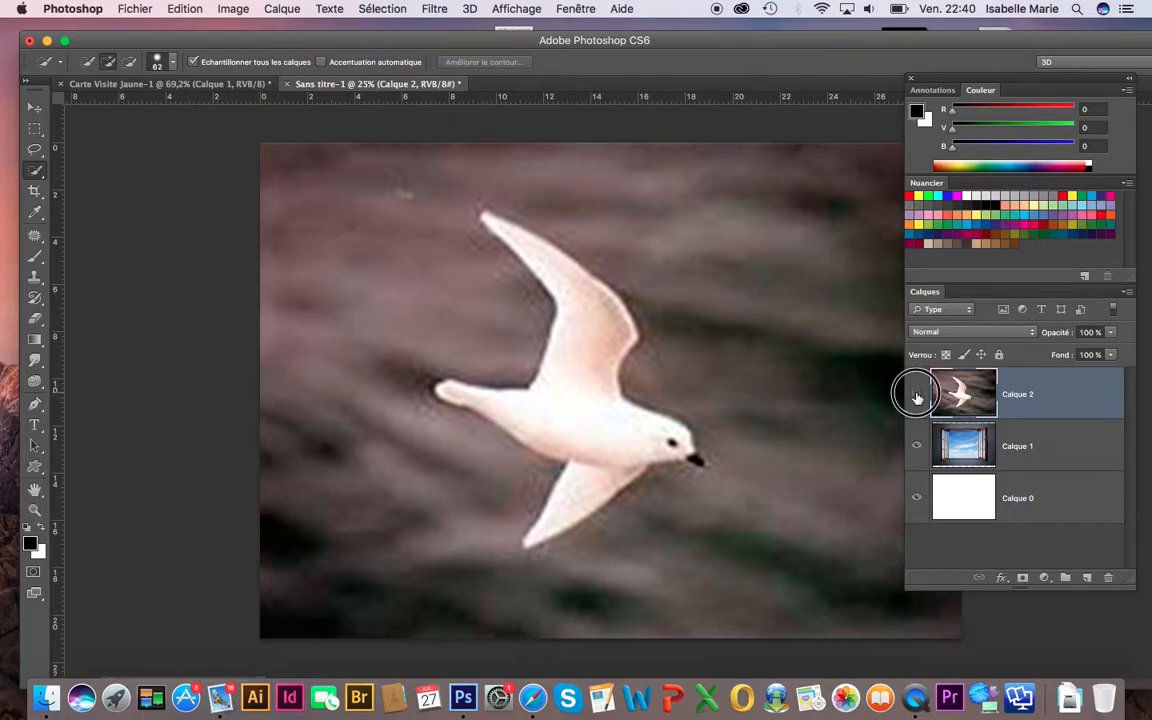
left_click(916, 395)
left_click(195, 84)
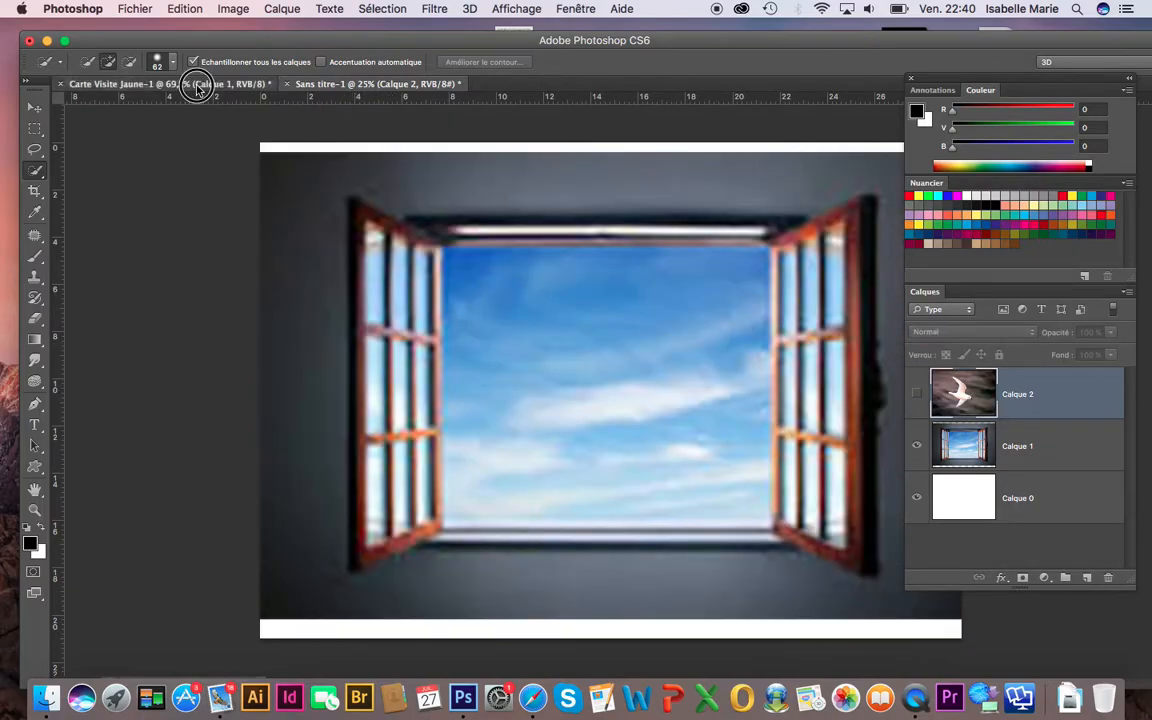
left_click(316, 87)
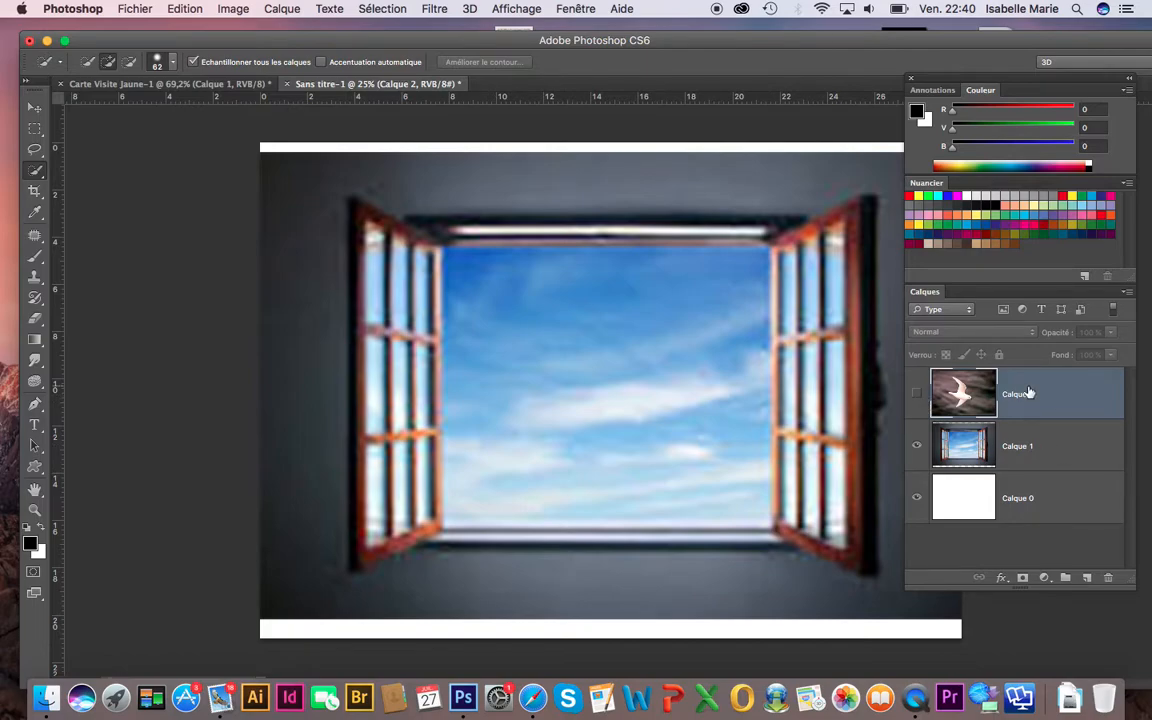
Step: On the window layer Calque 1, select the sky inside the window opening with the Quick Selection tool
left_click(1047, 458)
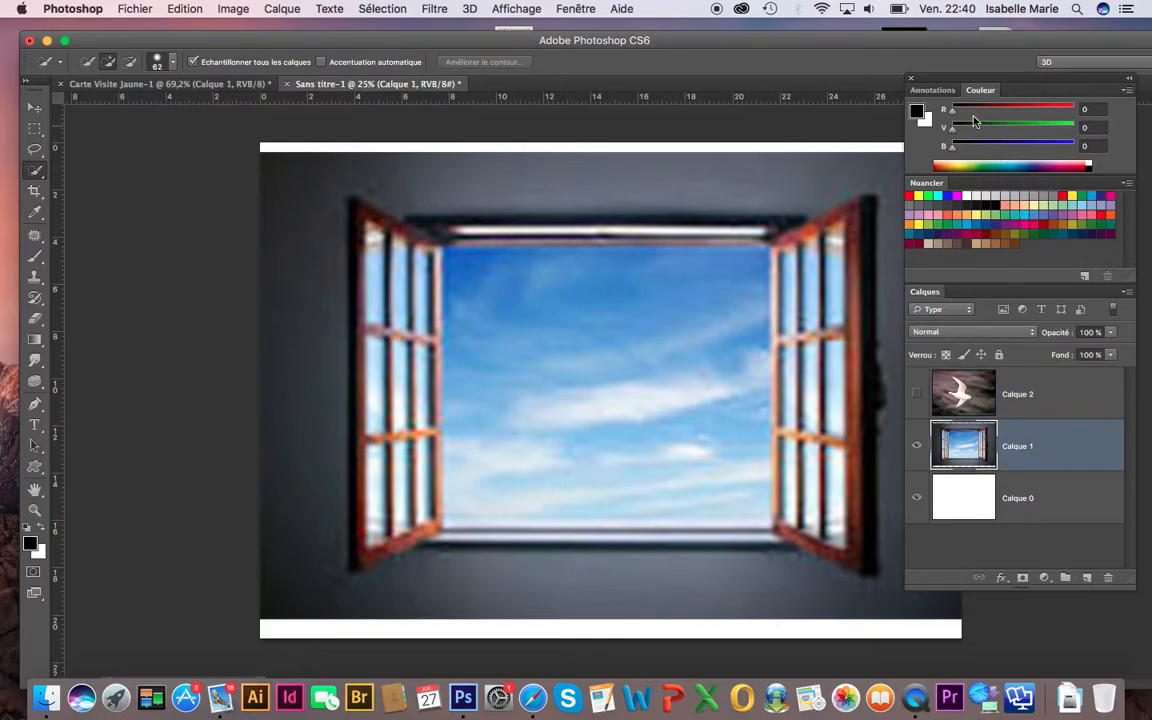
left_click_drag(955, 82, 969, 84)
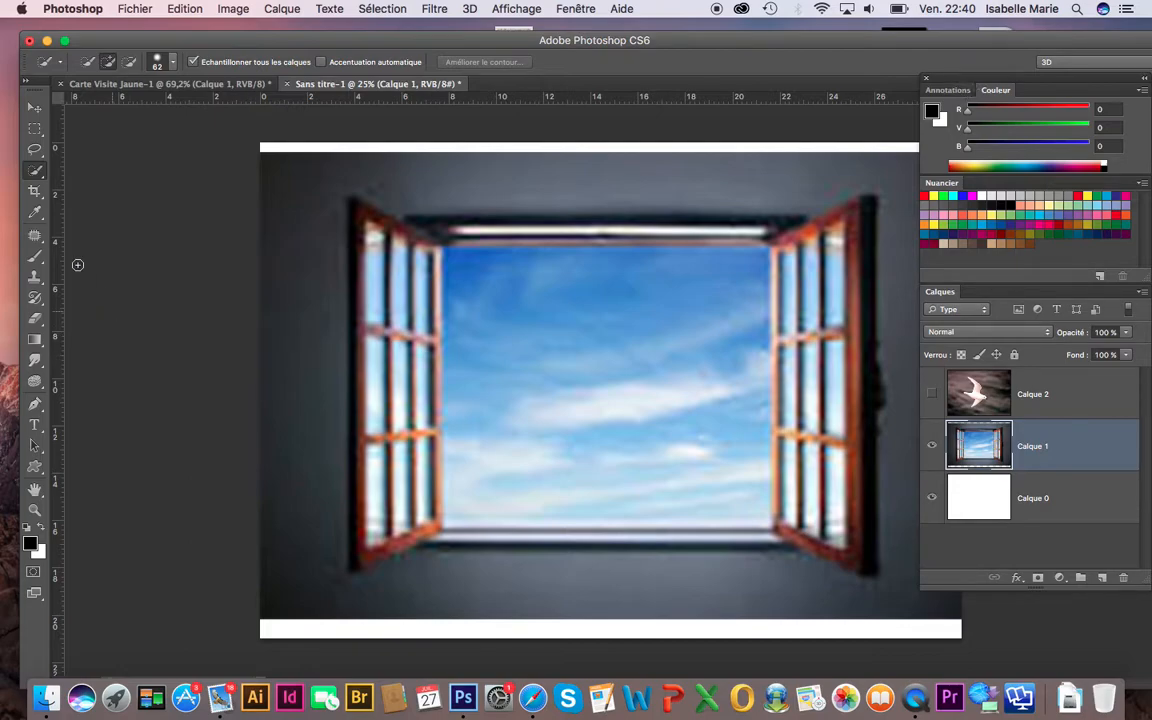
left_click(36, 171)
left_click(110, 166)
mouse_move(458, 262)
left_mouse_down()
mouse_move(587, 347)
mouse_move(611, 379)
left_mouse_up()
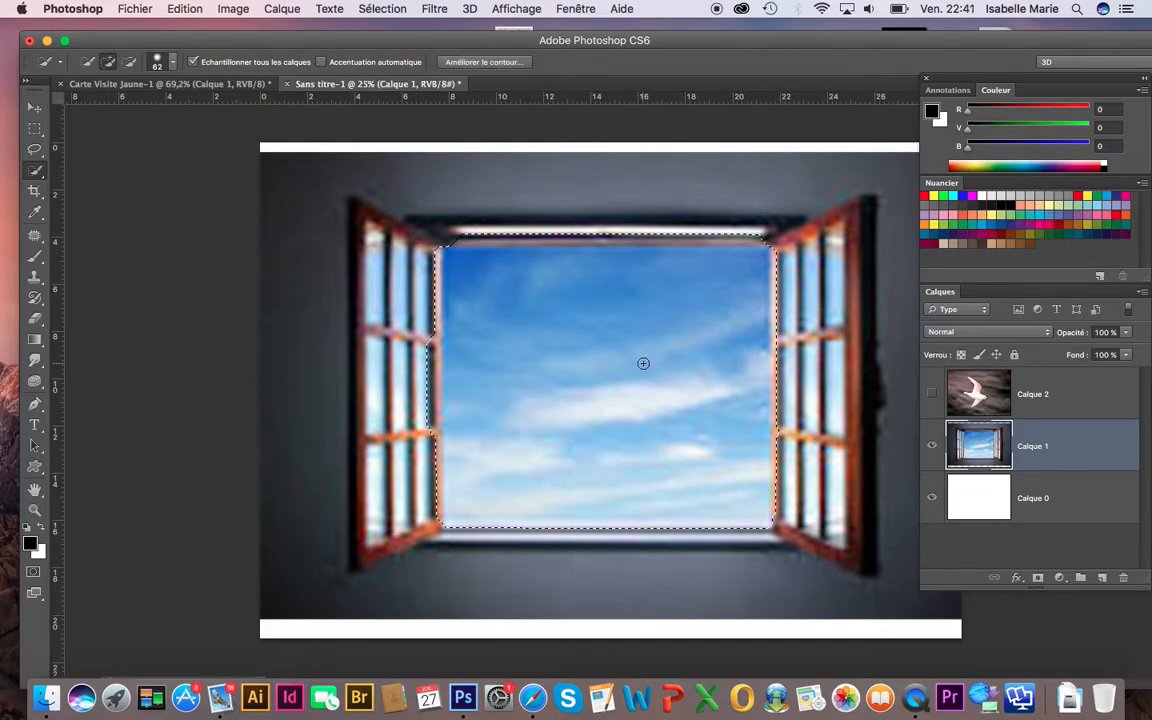
Step: Refine the sky selection by removing the excess frame areas along the opening's upper edge and its left side
key("alt")
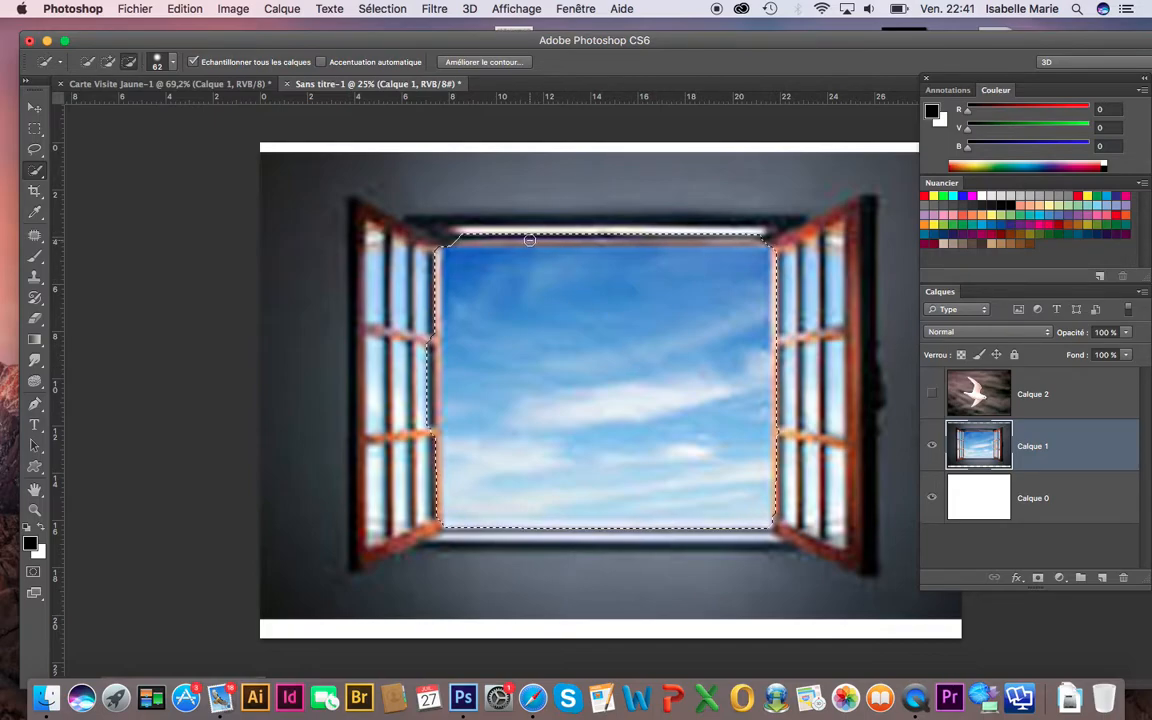
left_click_drag(529, 235, 469, 232)
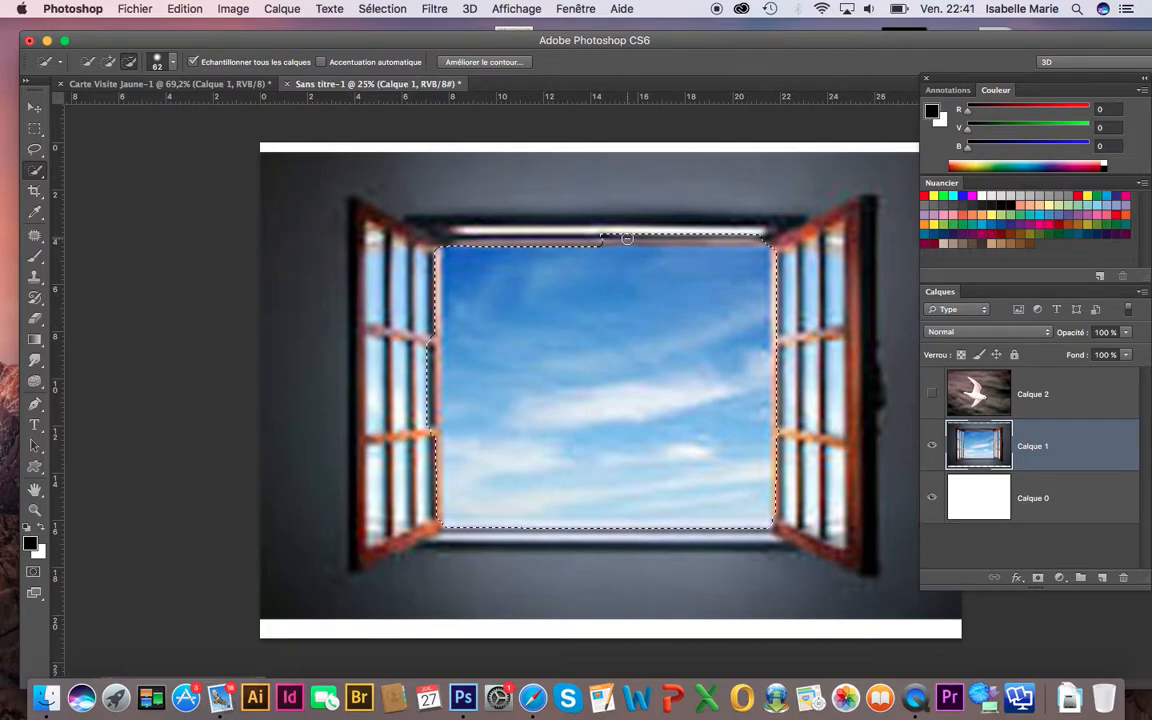
left_click_drag(641, 238, 746, 237)
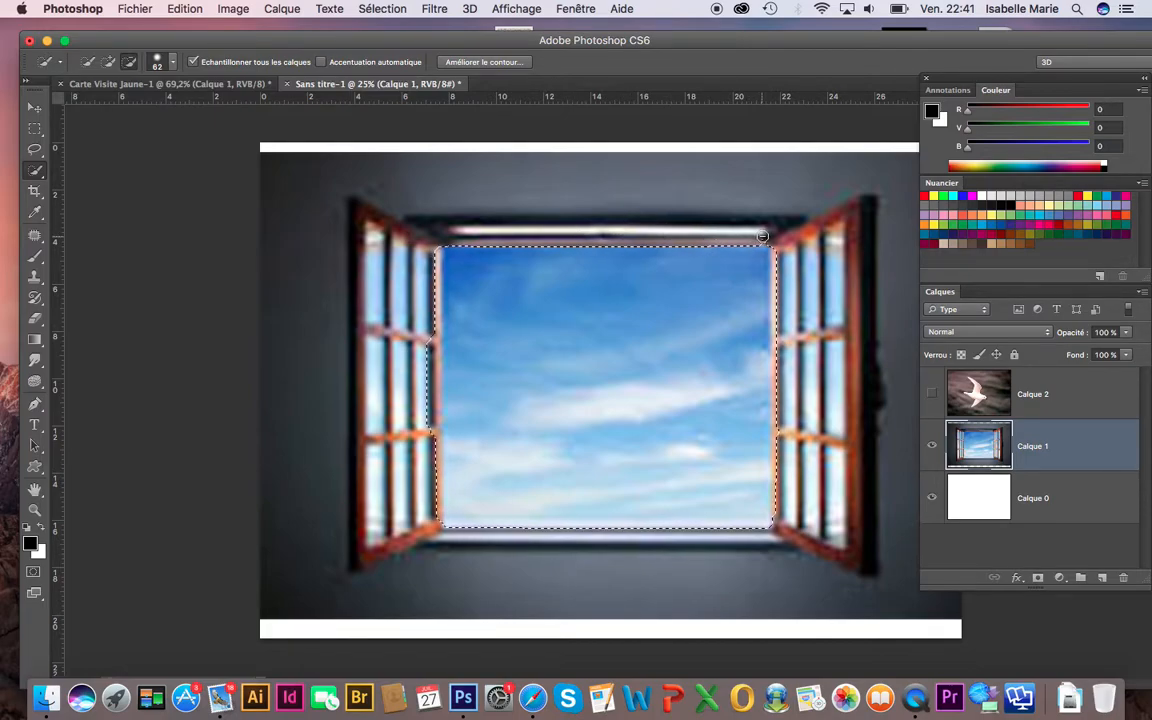
key("alt")
key("alt")
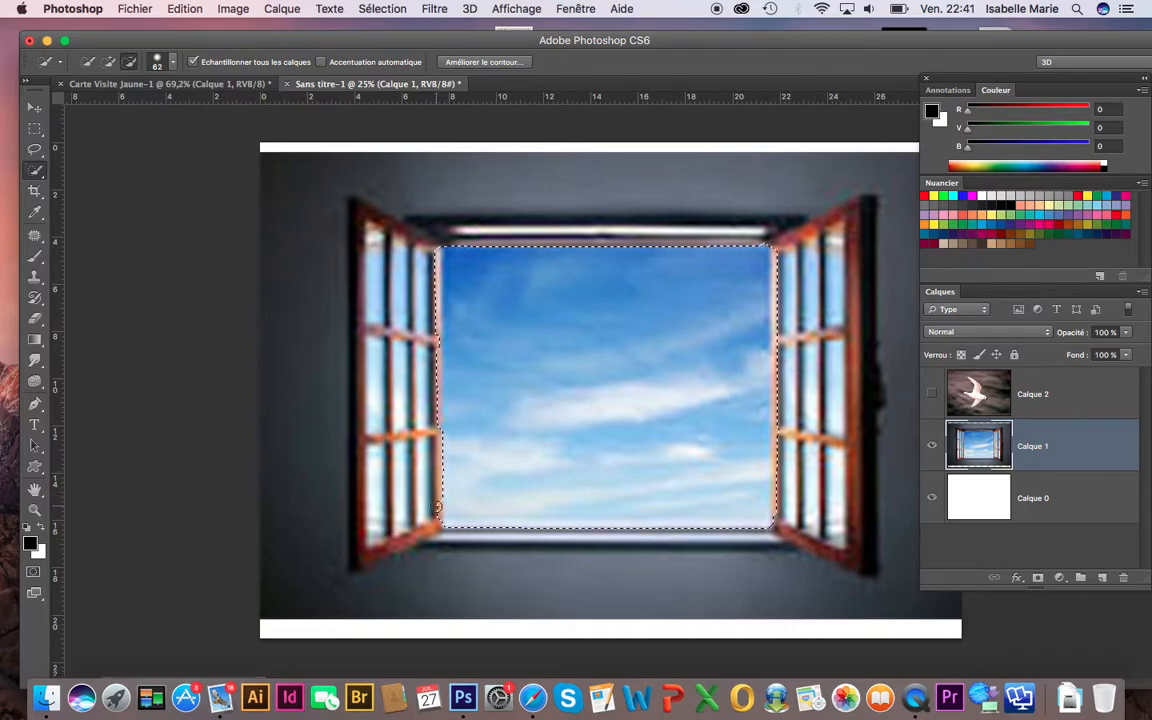
key("shift")
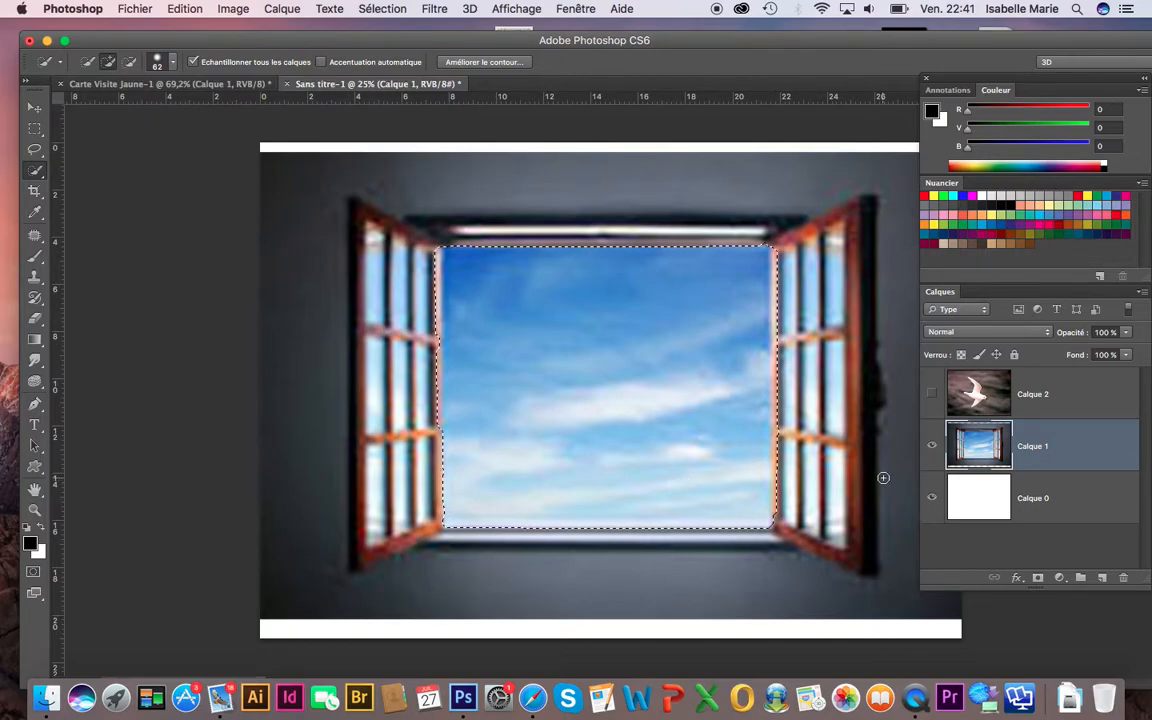
Step: Show the bird layer Calque 2 and add a layer mask to it from the window-opening selection
left_click(1070, 400)
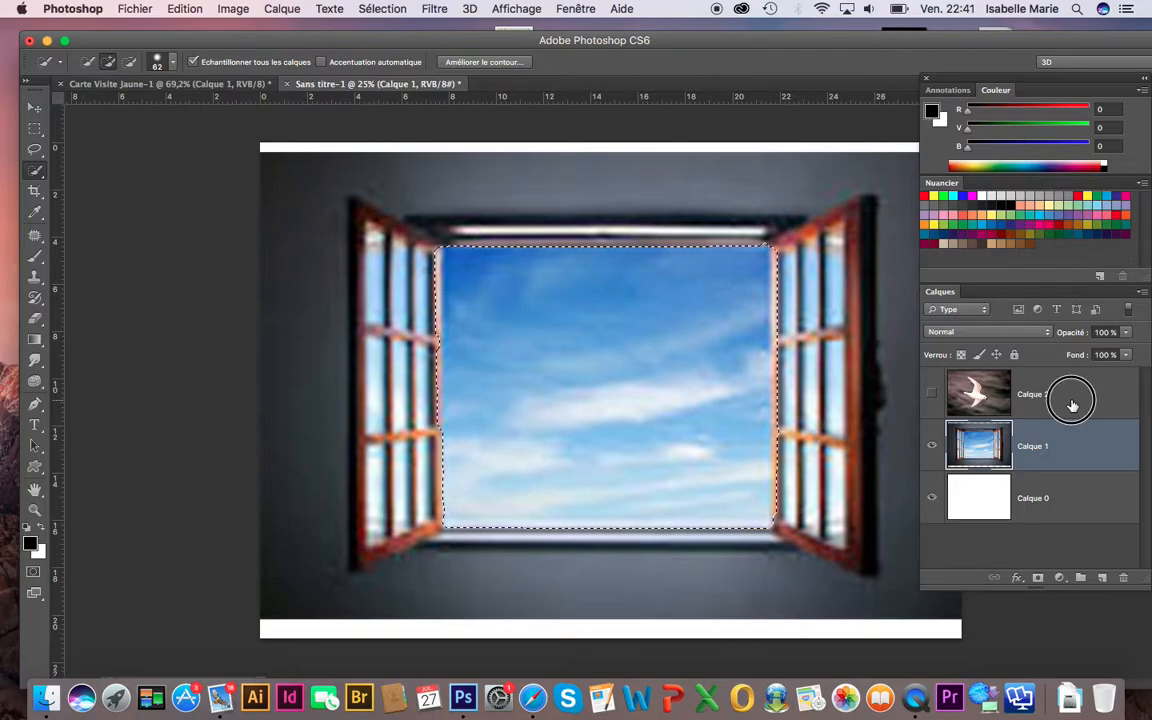
left_click(933, 396)
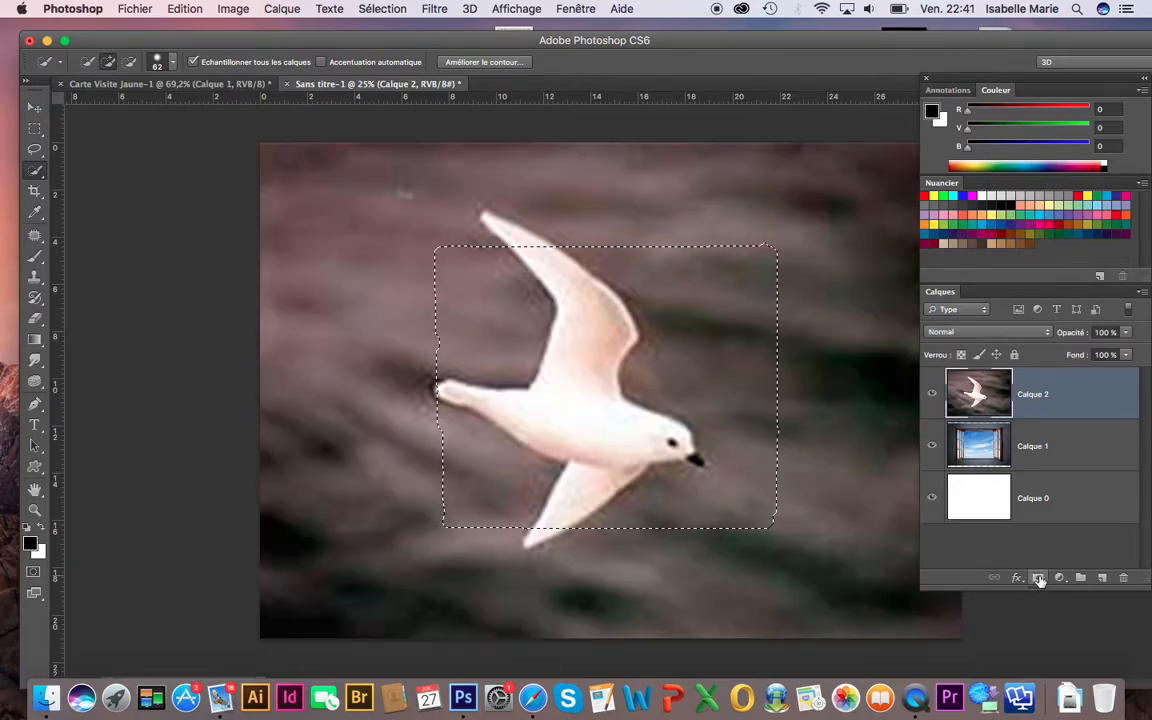
left_click(1038, 578)
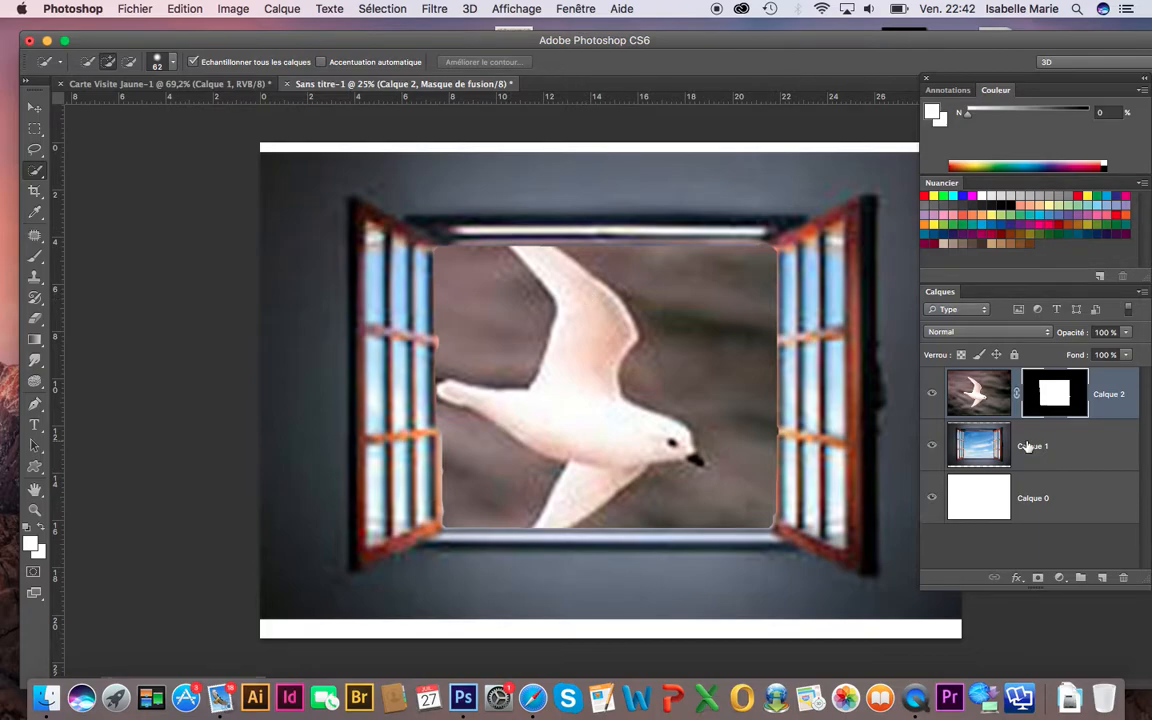
Step: With Calque 2's layer mask temporarily disabled, quick-select the whole bird including its beak, and re-enable the mask
right_click(1058, 398)
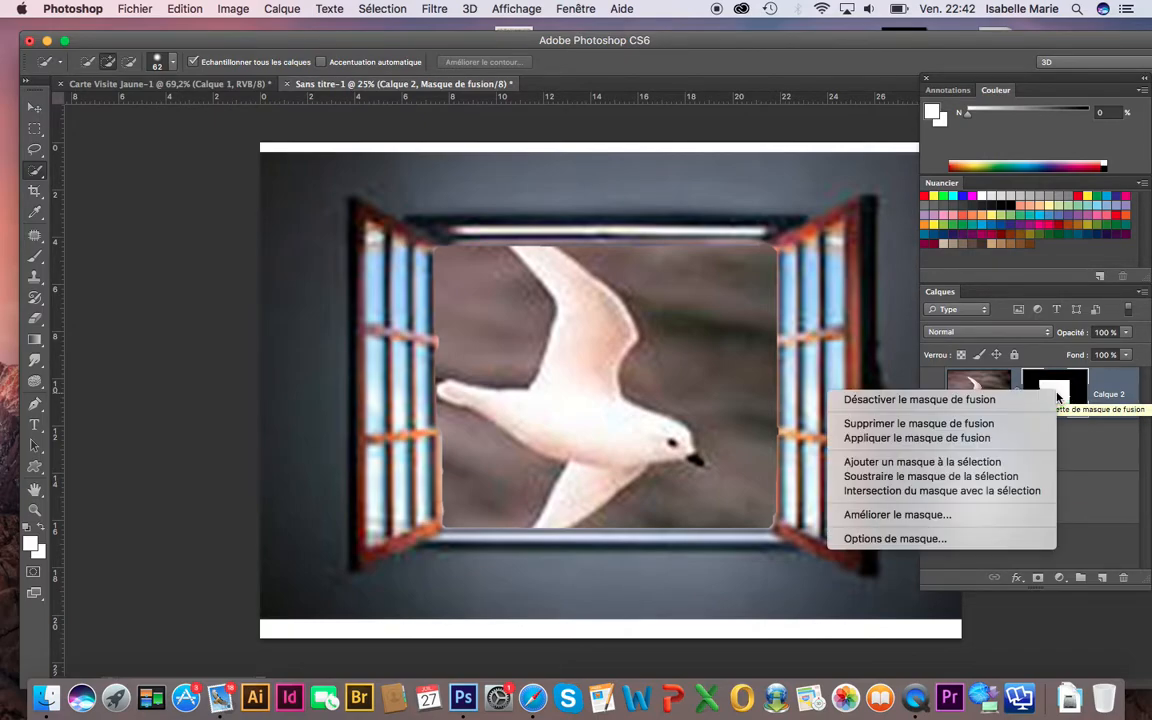
left_click(944, 401)
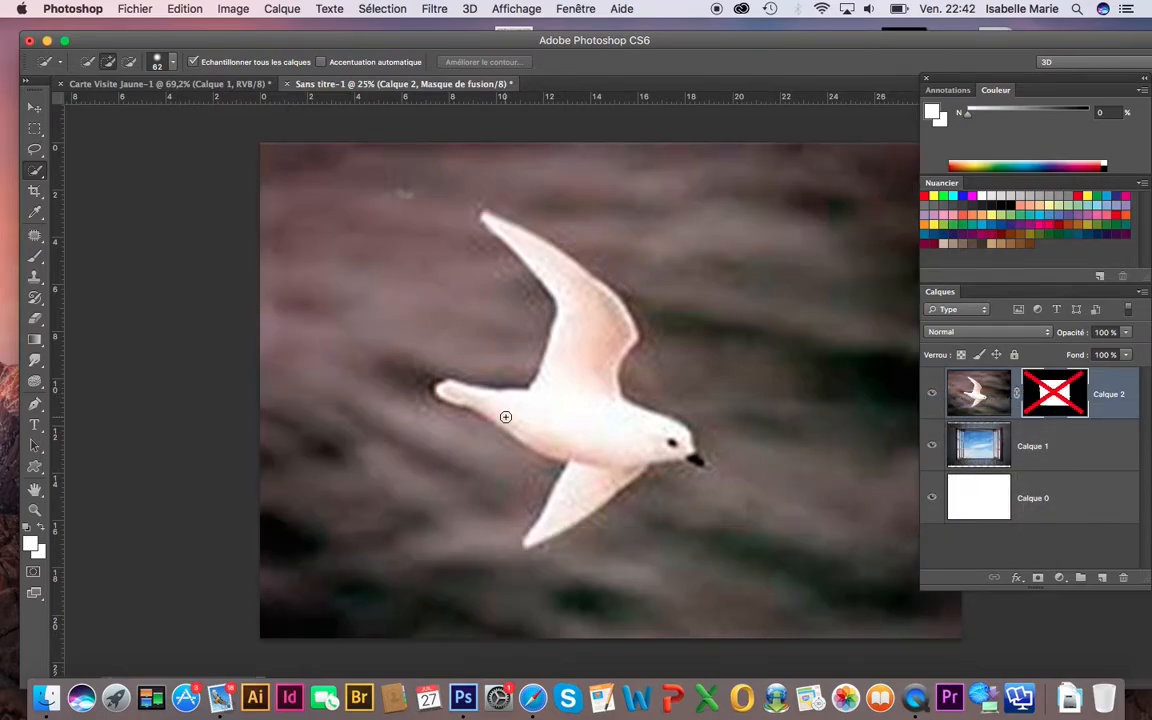
left_click(36, 170)
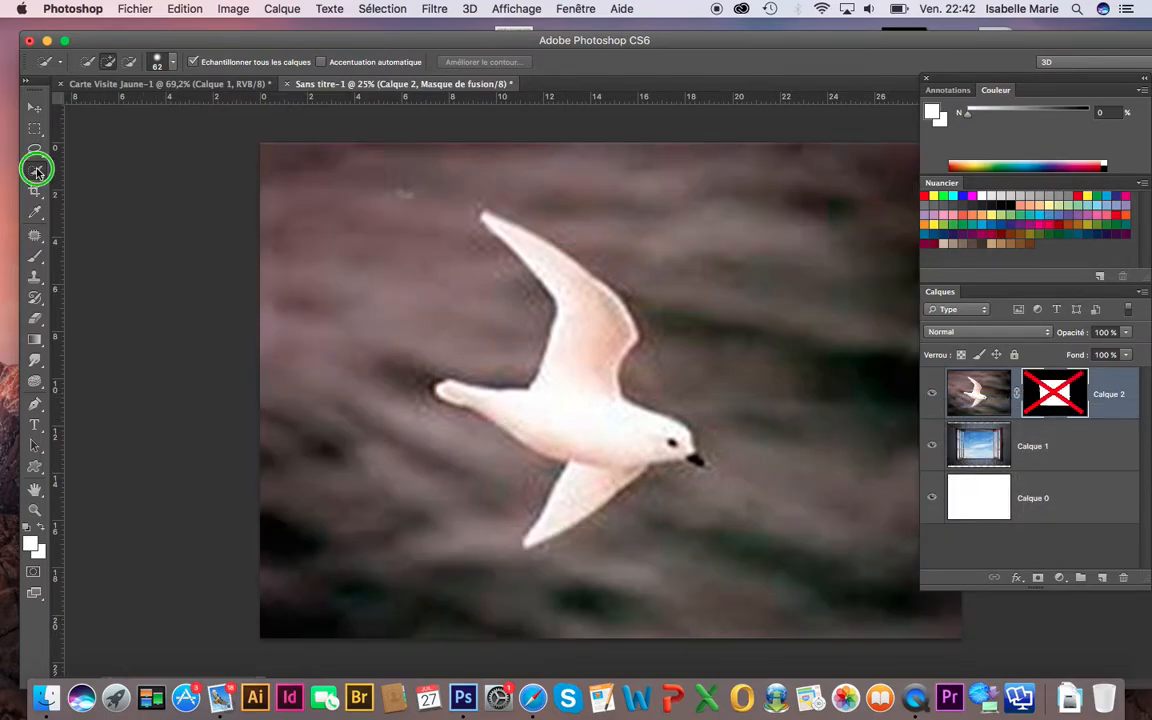
left_click(92, 149)
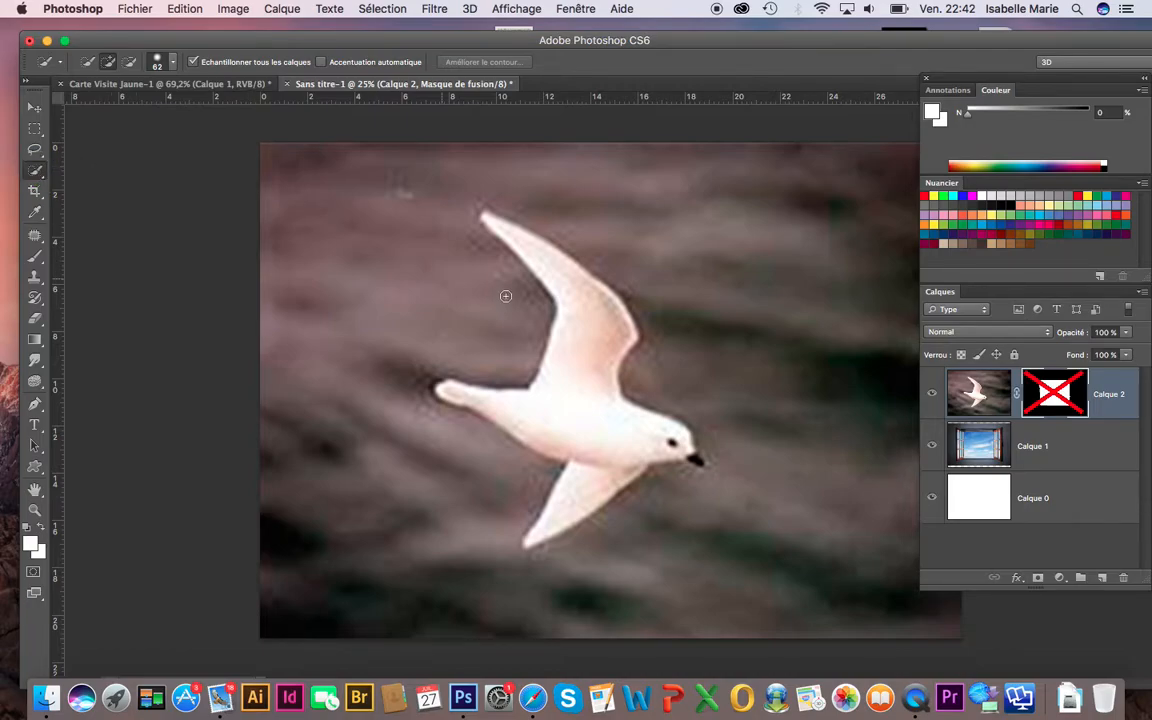
mouse_move(579, 307)
left_mouse_down()
mouse_move(541, 255)
mouse_move(591, 339)
mouse_move(578, 420)
left_mouse_up()
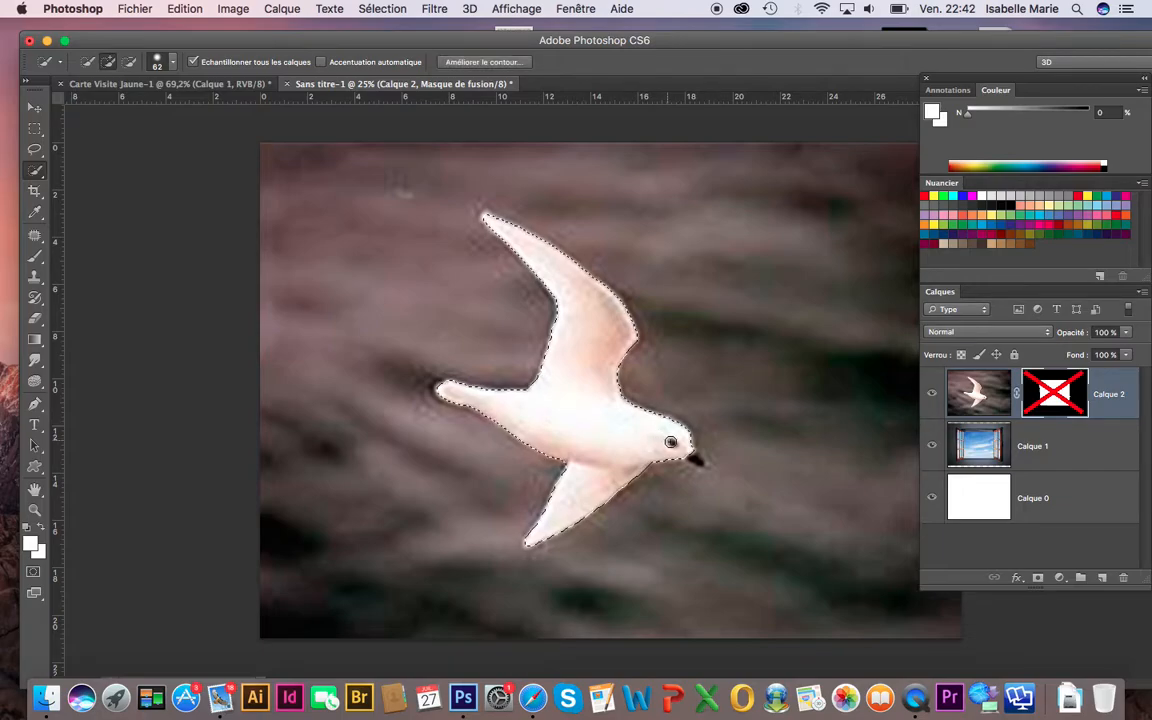
right_click(690, 455)
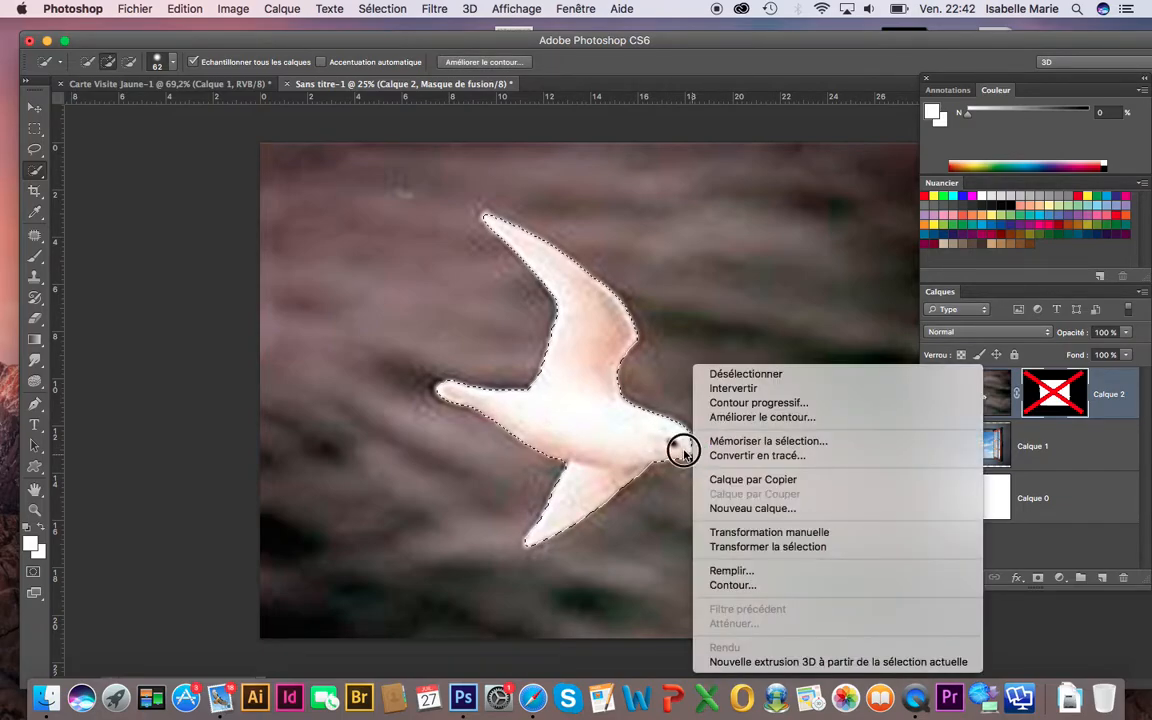
left_click(683, 451)
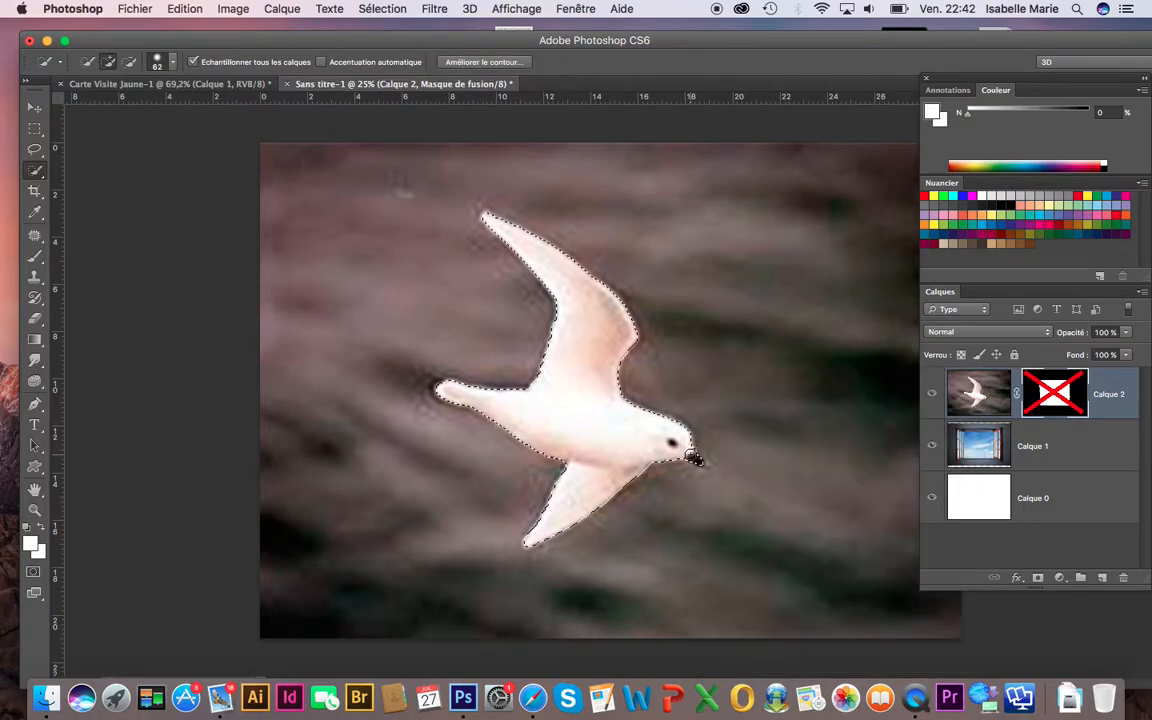
right_click(1030, 398)
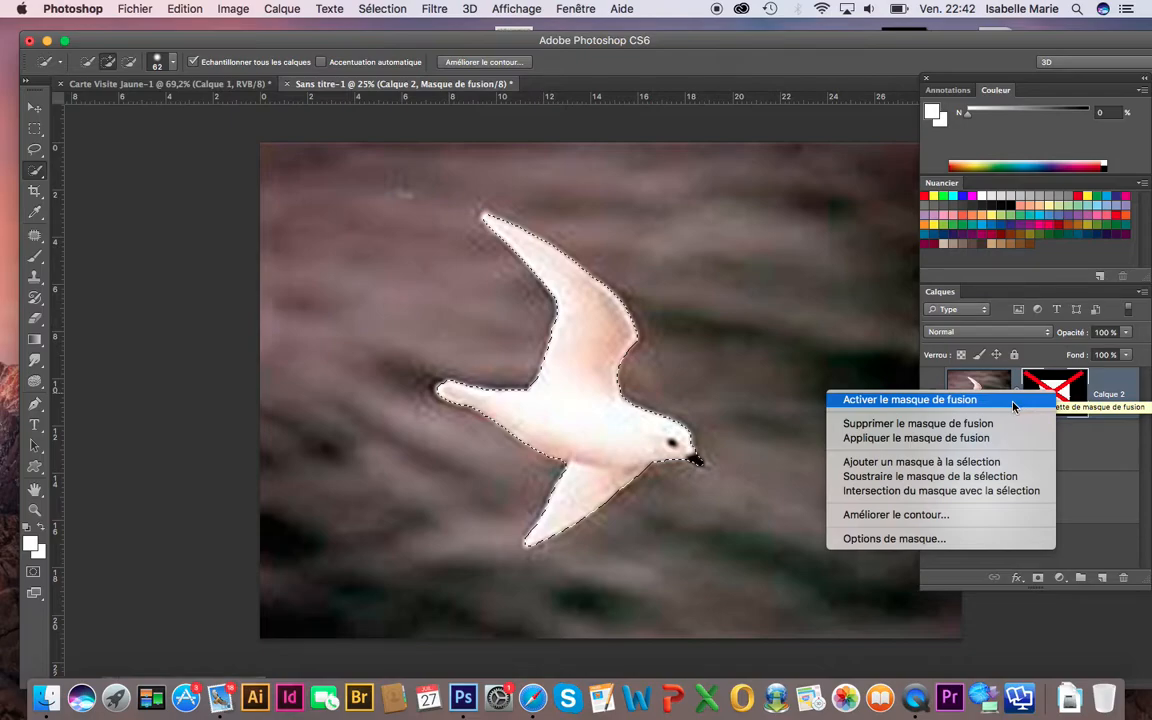
left_click(1014, 400)
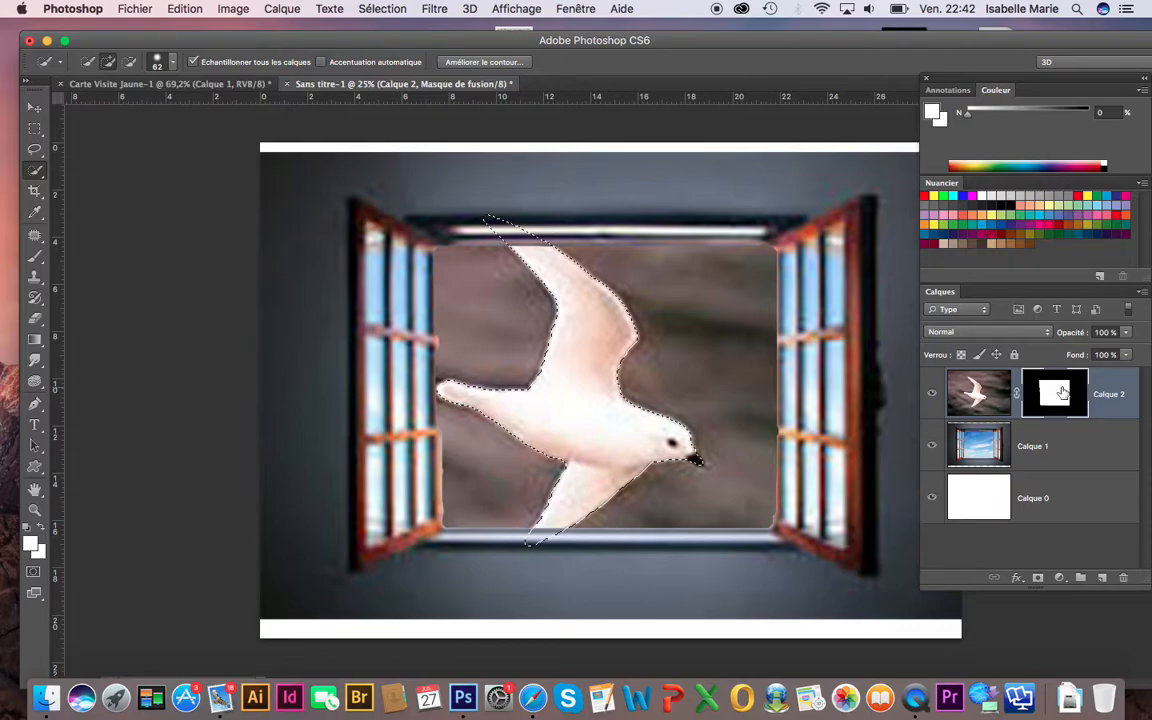
Step: Fill the bird selection on Calque 2's layer mask with Blanc in Normal mode at 100% opacity, and deselect
left_click(183, 10)
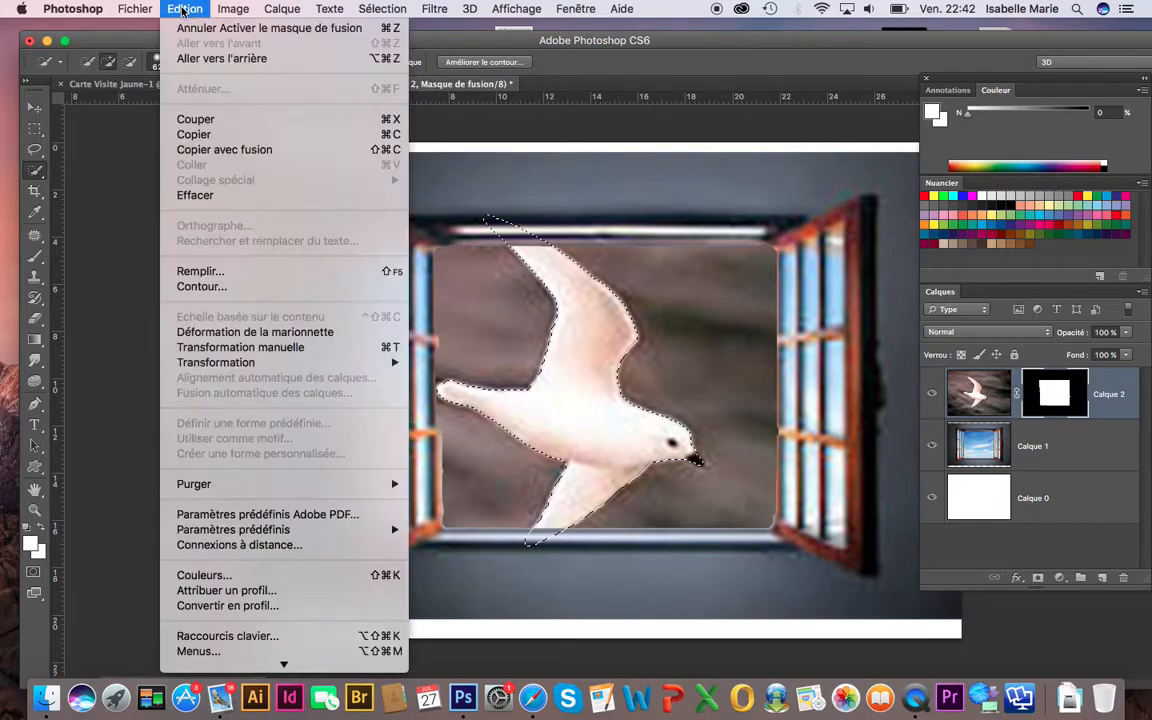
left_click(202, 272)
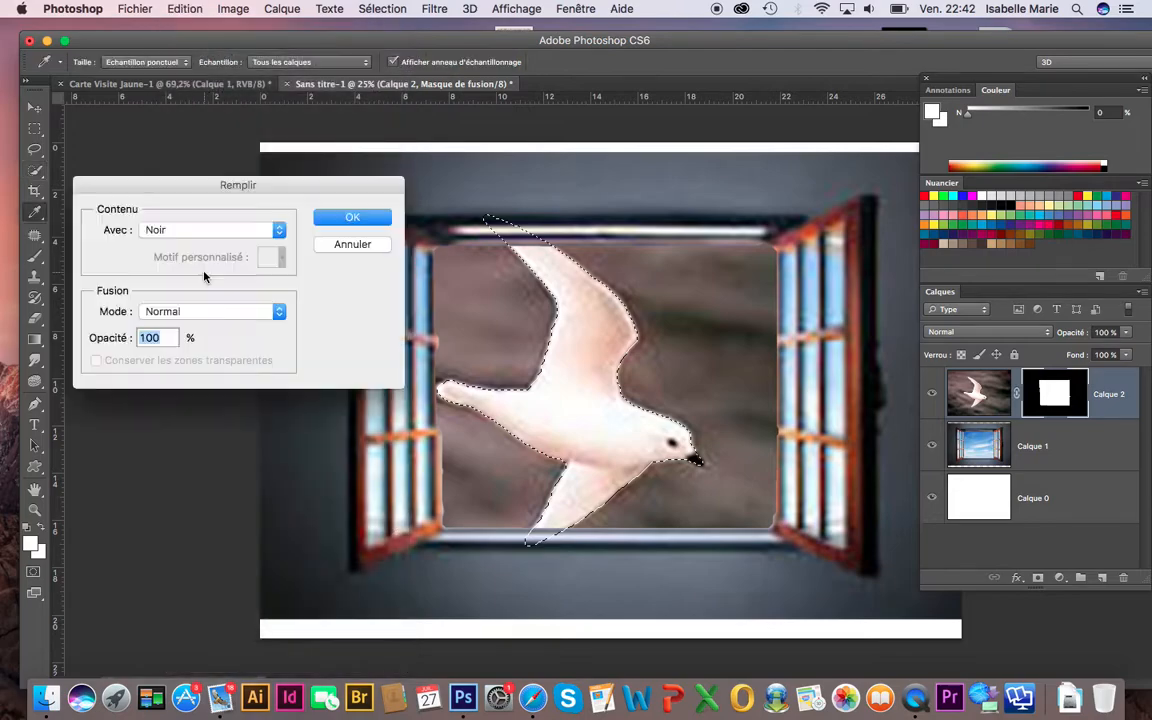
left_click(279, 232)
left_click(255, 258)
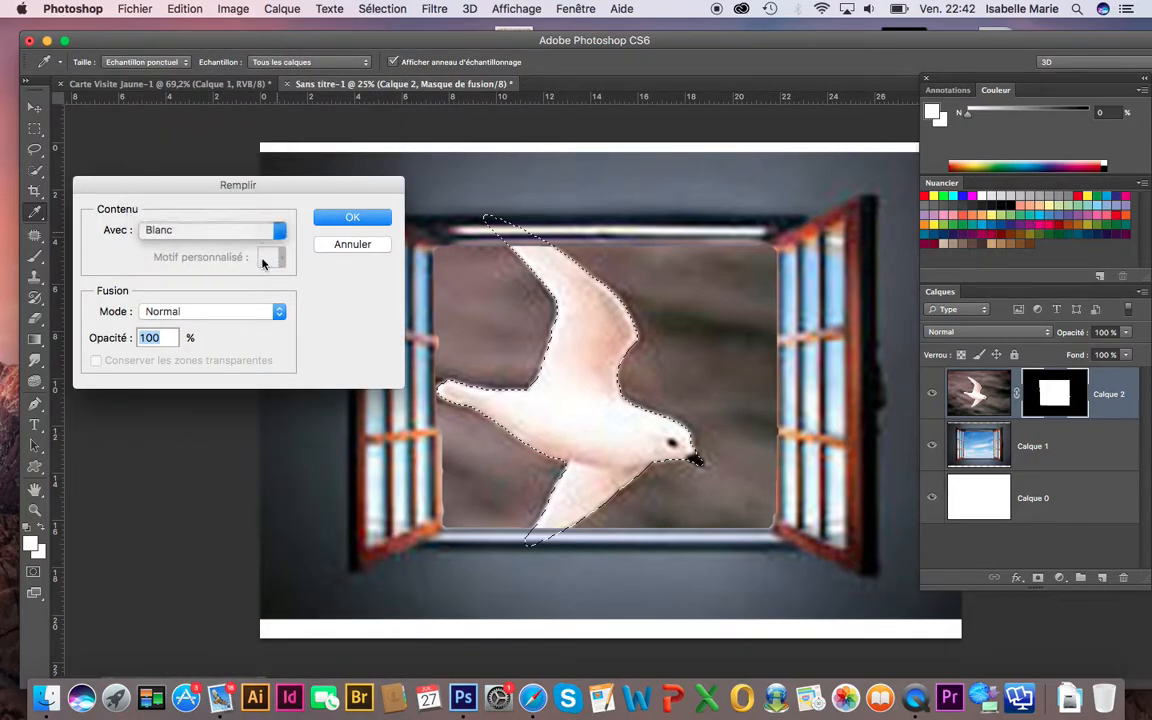
left_click(322, 220)
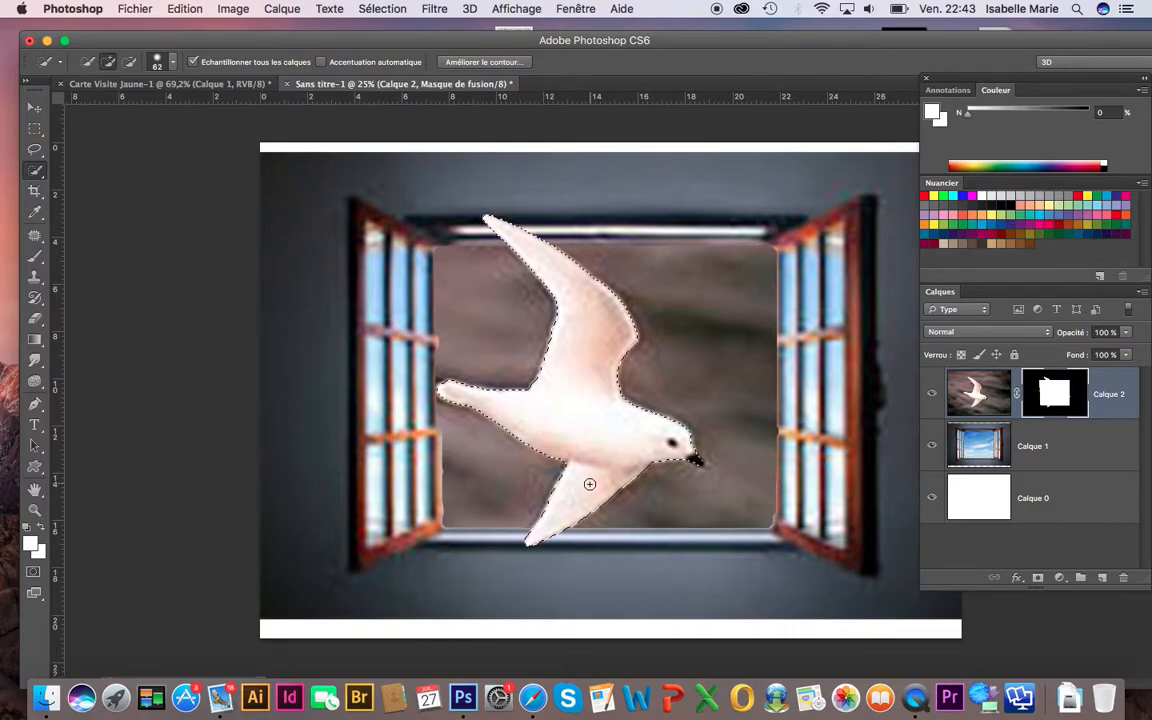
left_click(381, 9)
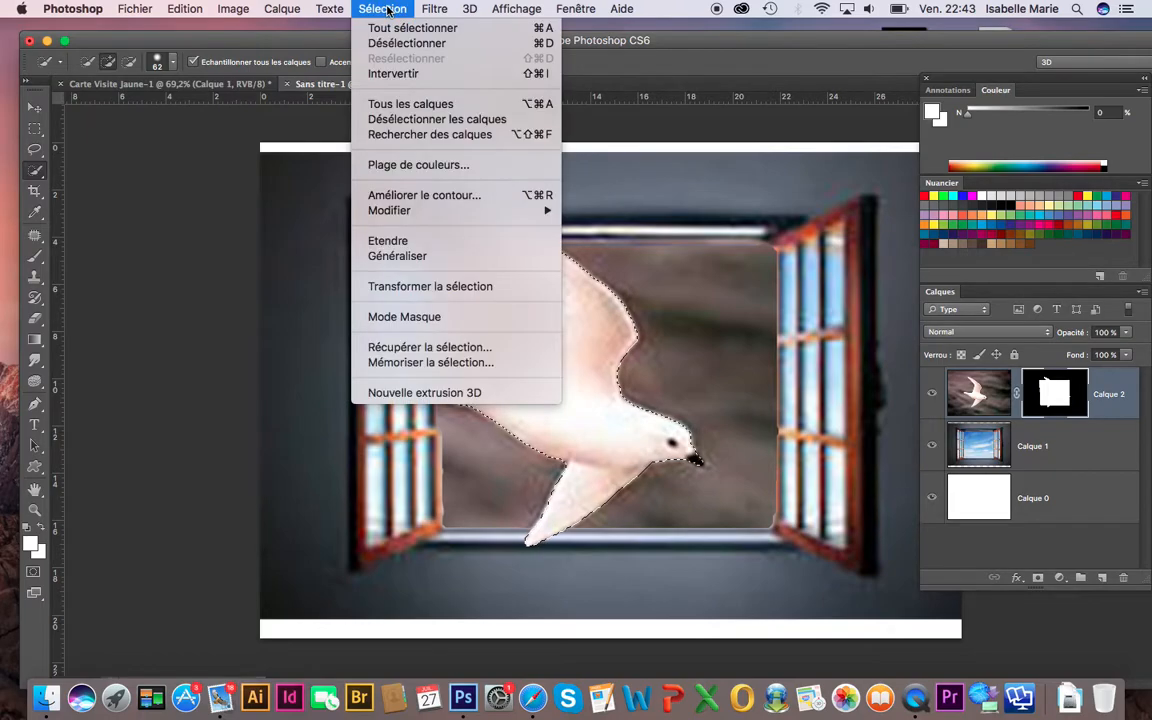
left_click(372, 44)
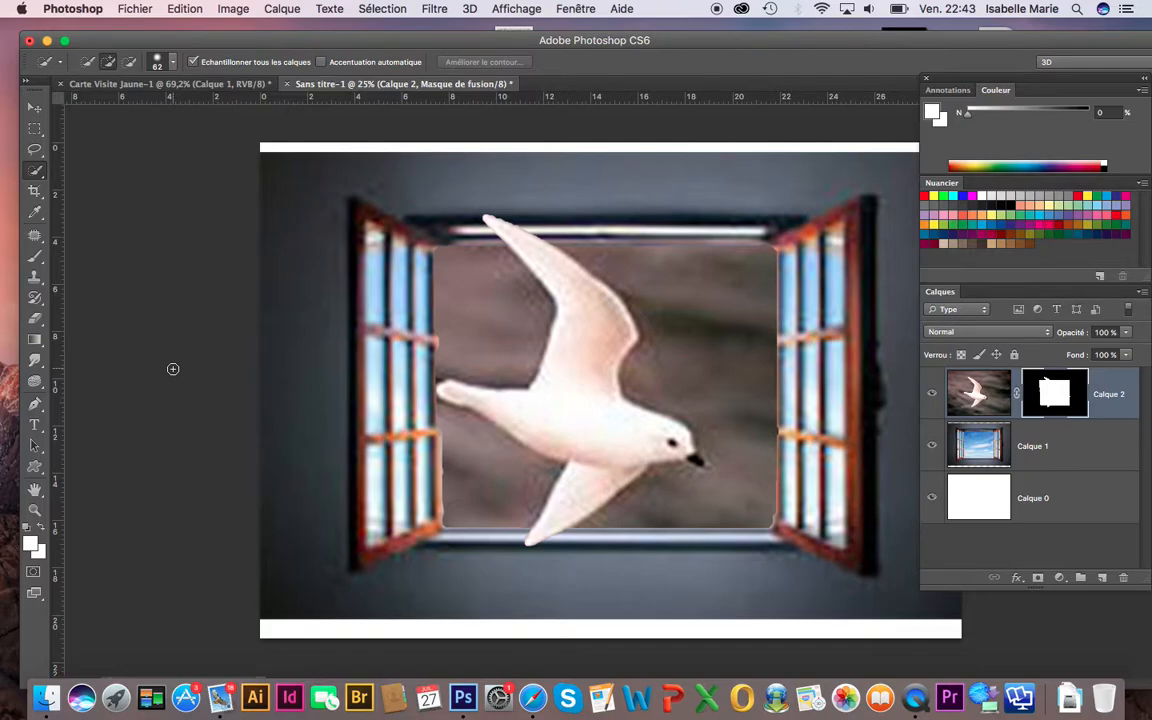
Step: Copy the green and yellow artwork from Carte Visite Jaune into the window composition, placing it over the bird's upper wing
left_click(210, 84)
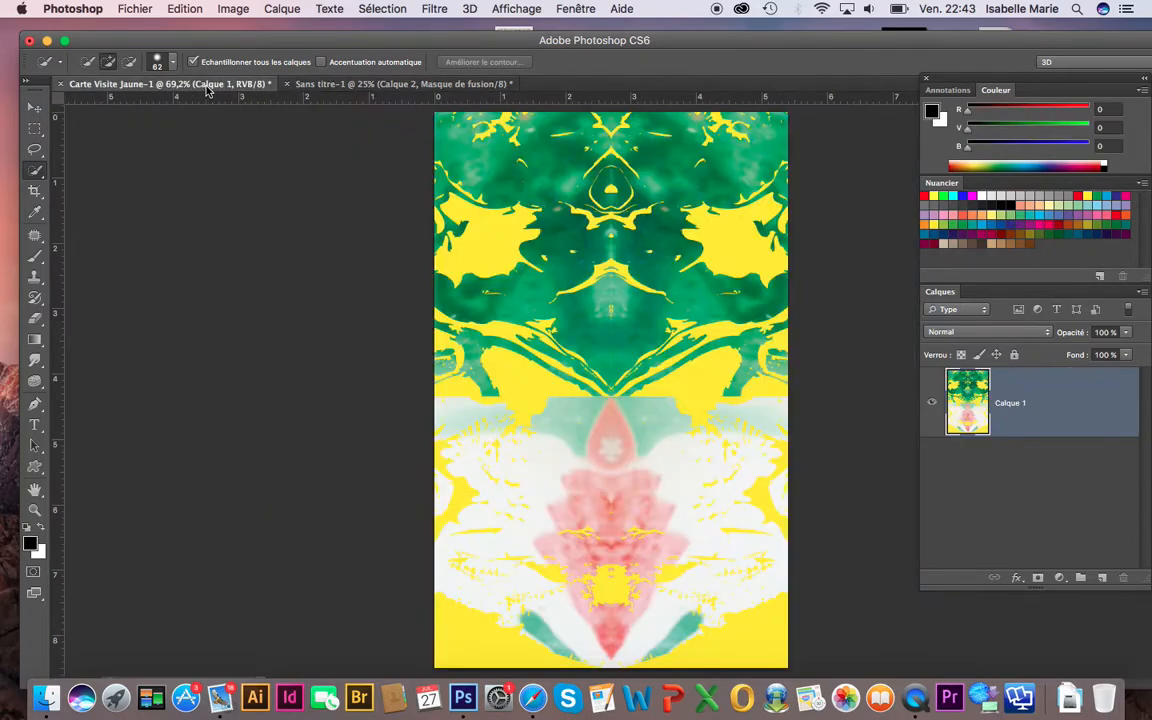
left_click(34, 107)
left_click_drag(571, 285, 530, 255)
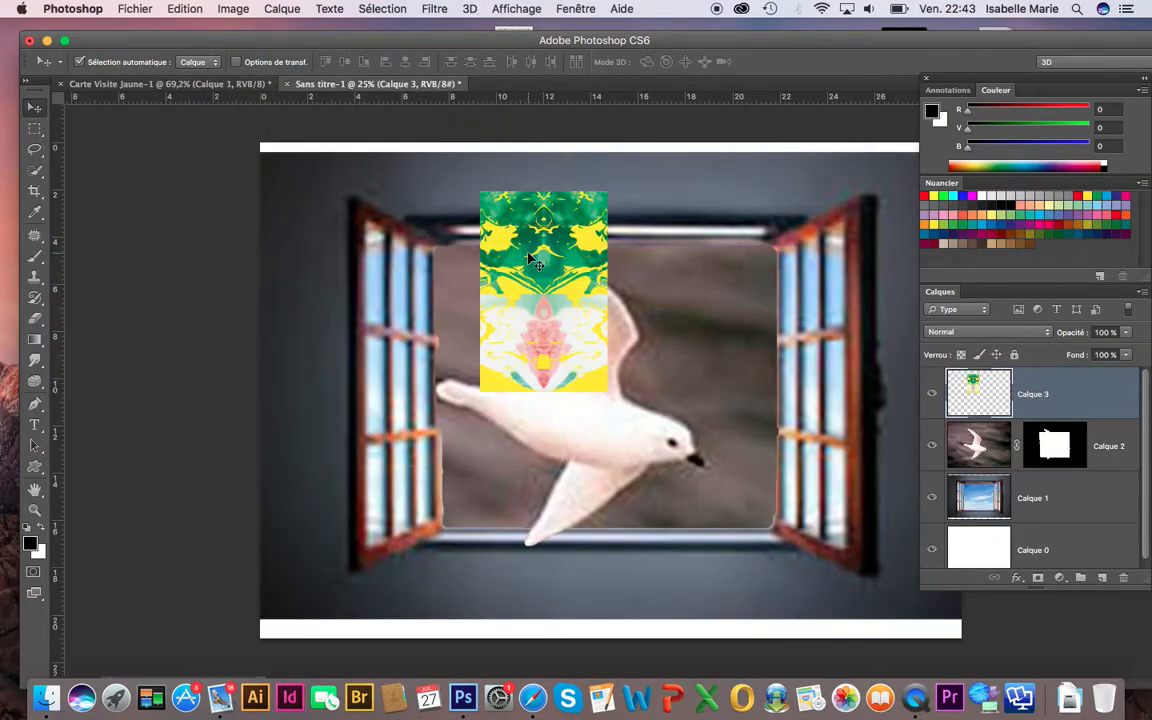
Step: Free-transform the Calque 3 artwork, stretching it to cover the entire window photo between the white strips
left_click(185, 9)
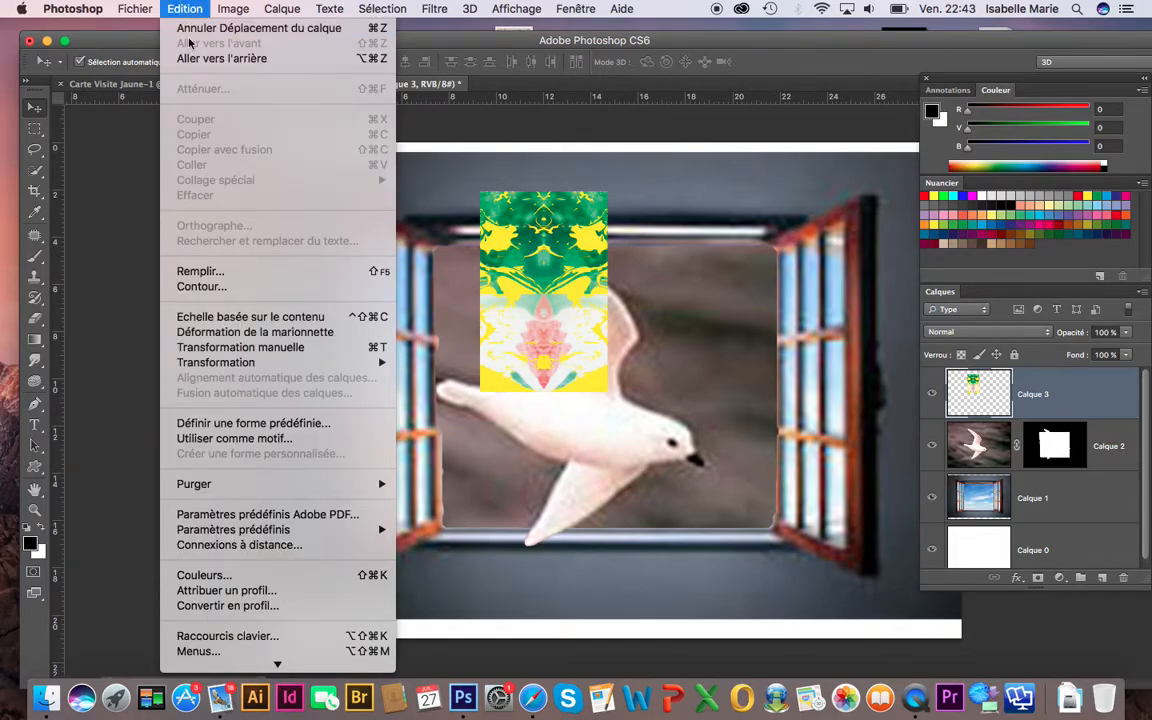
left_click(230, 347)
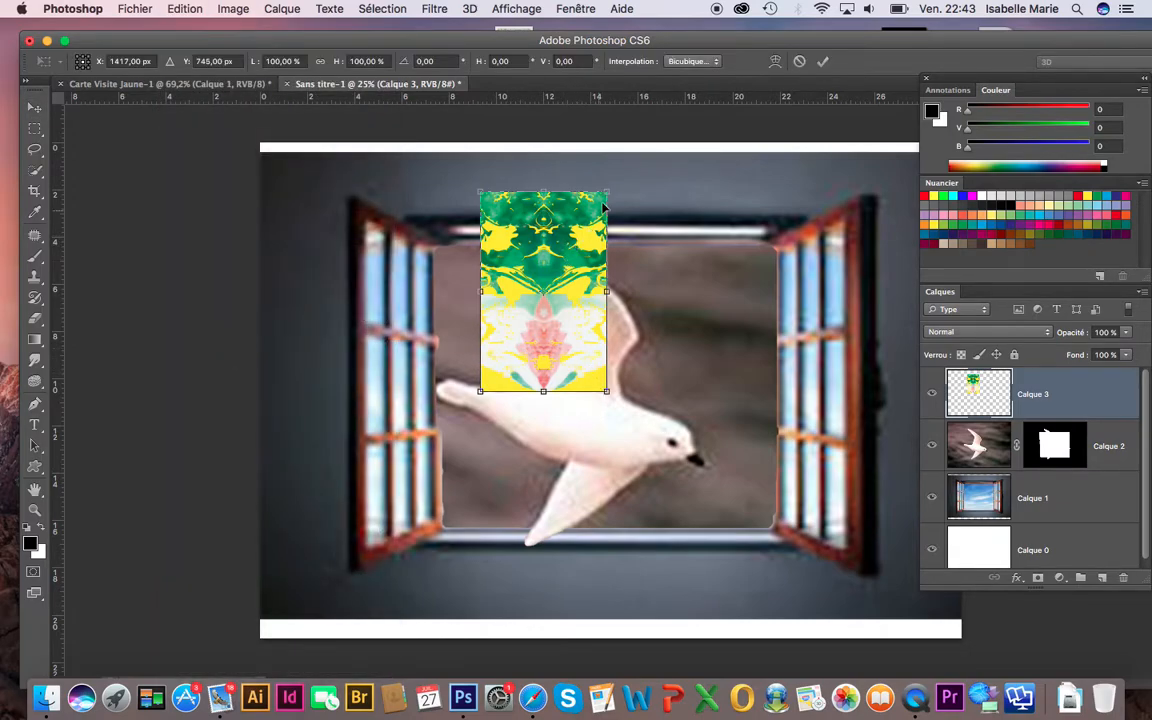
left_click_drag(609, 187, 643, 159)
left_click_drag(481, 271, 268, 250)
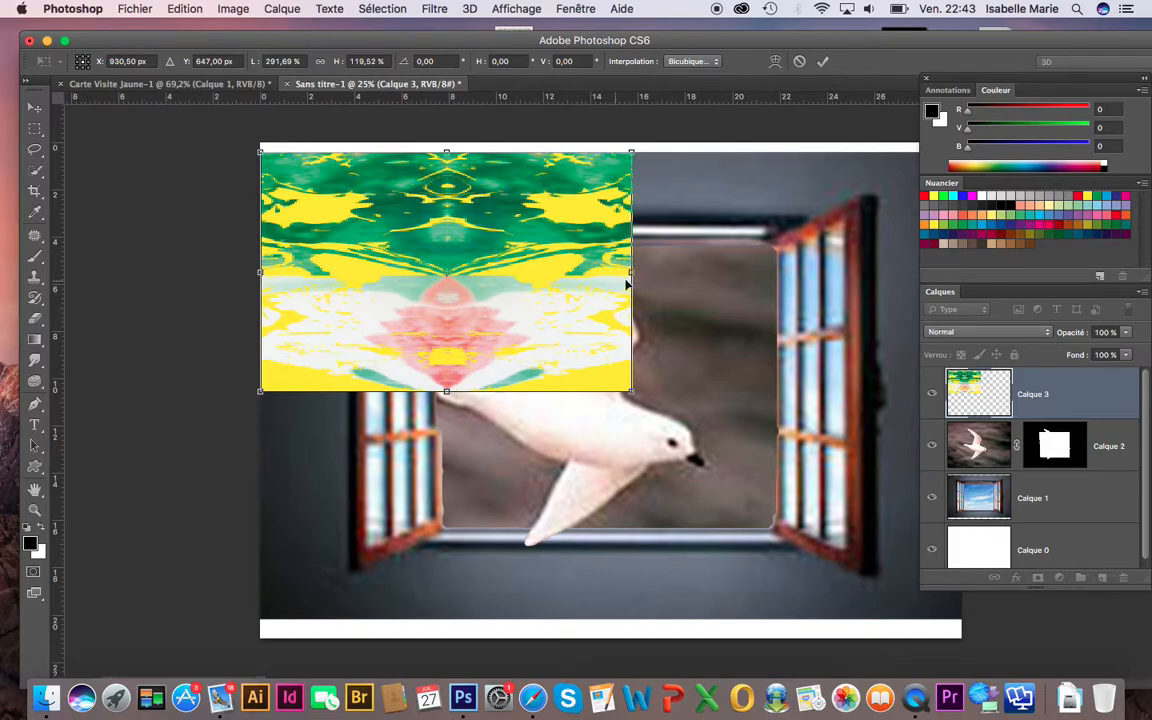
left_click_drag(447, 392, 460, 574)
left_click_drag(631, 363, 955, 362)
left_click_drag(612, 574, 612, 618)
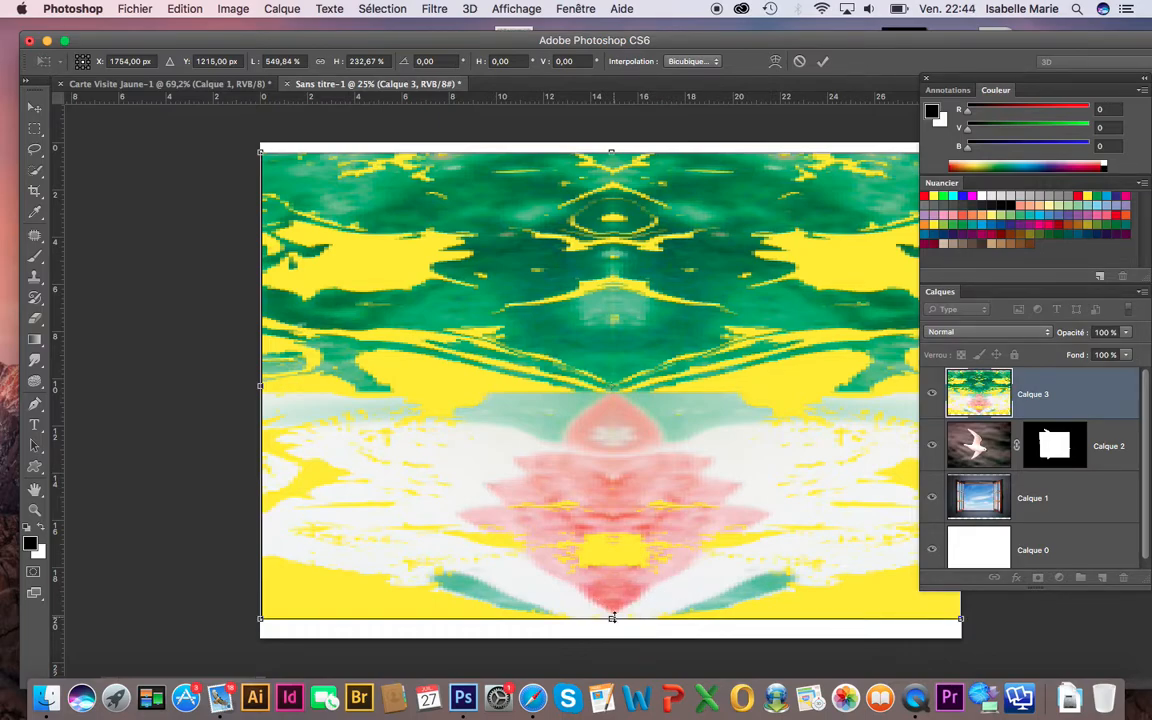
key("Return")
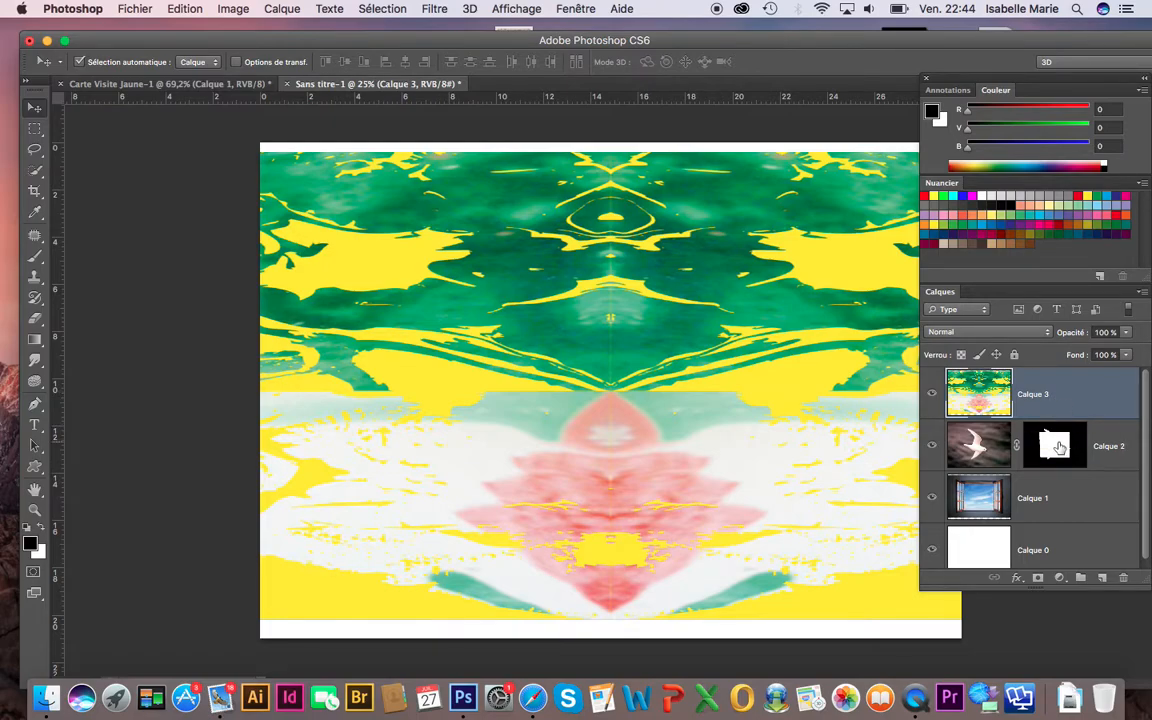
Step: Copy Calque 2's layer mask onto Calque 3 and invert the copied mask
left_click(1059, 447)
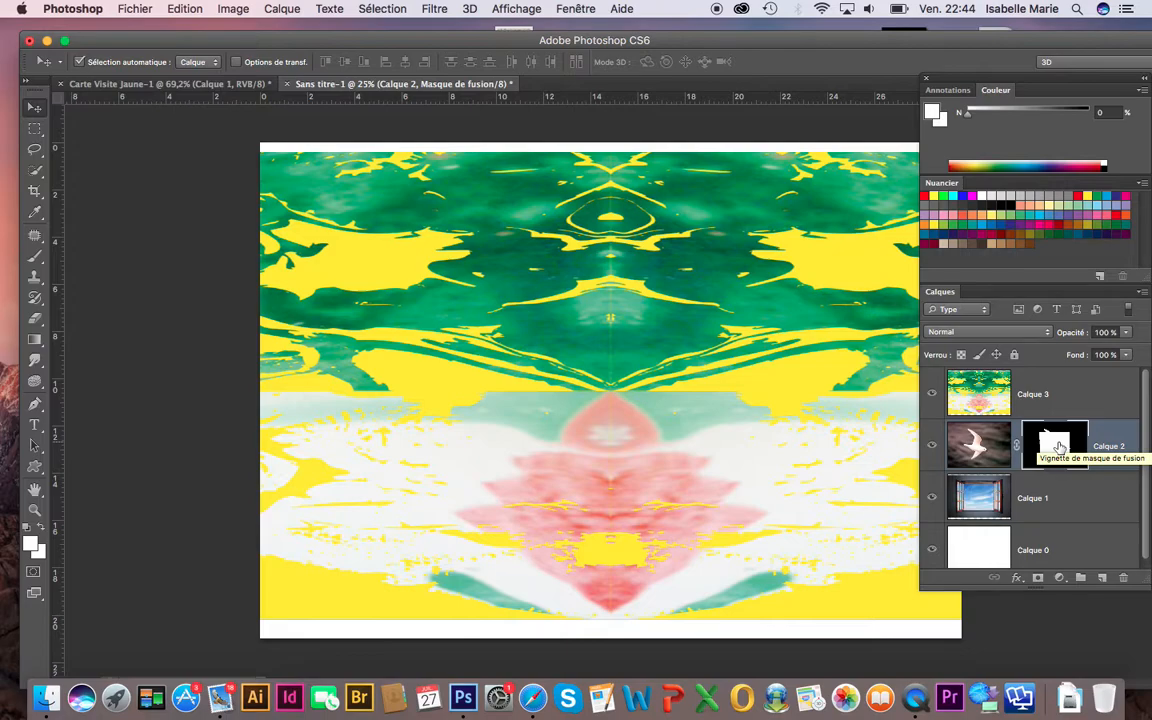
left_click_drag(1057, 452, 1061, 397)
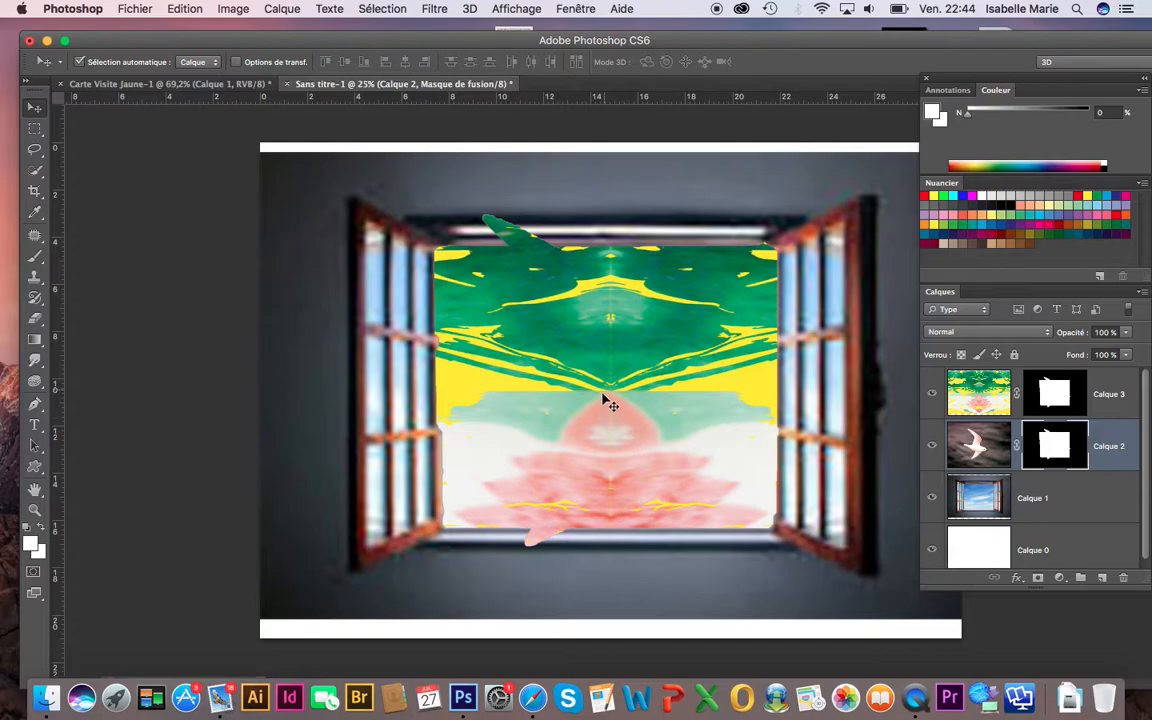
left_click(1055, 393)
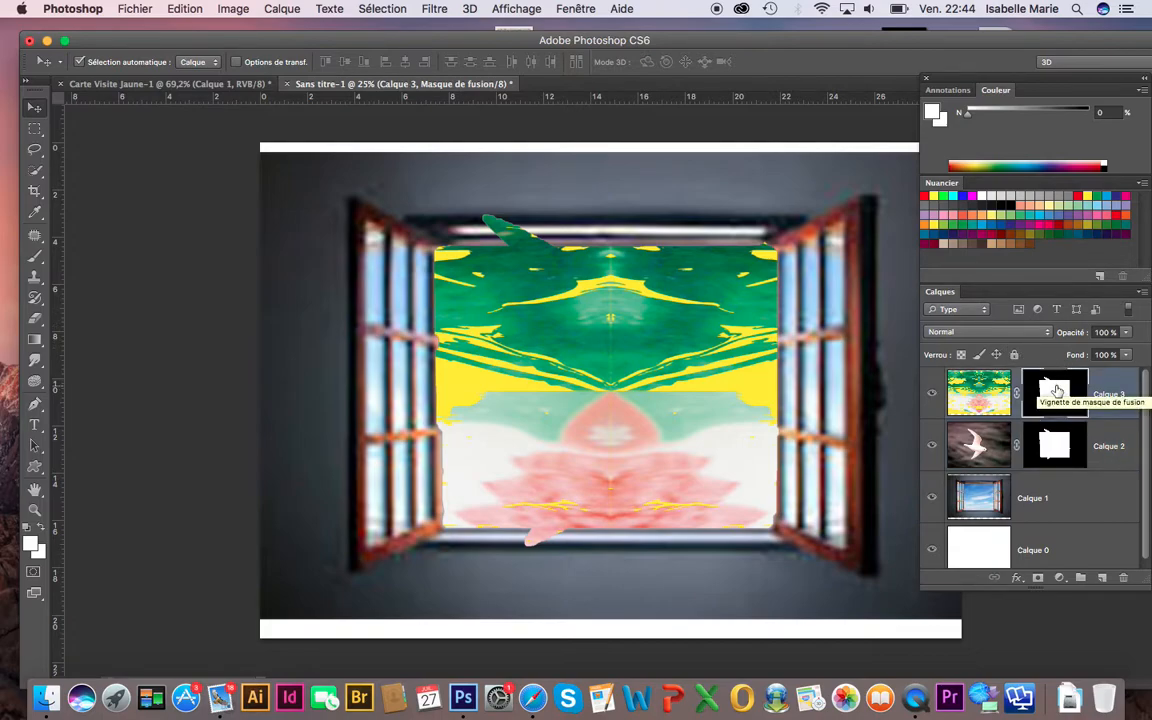
double_click(1057, 390)
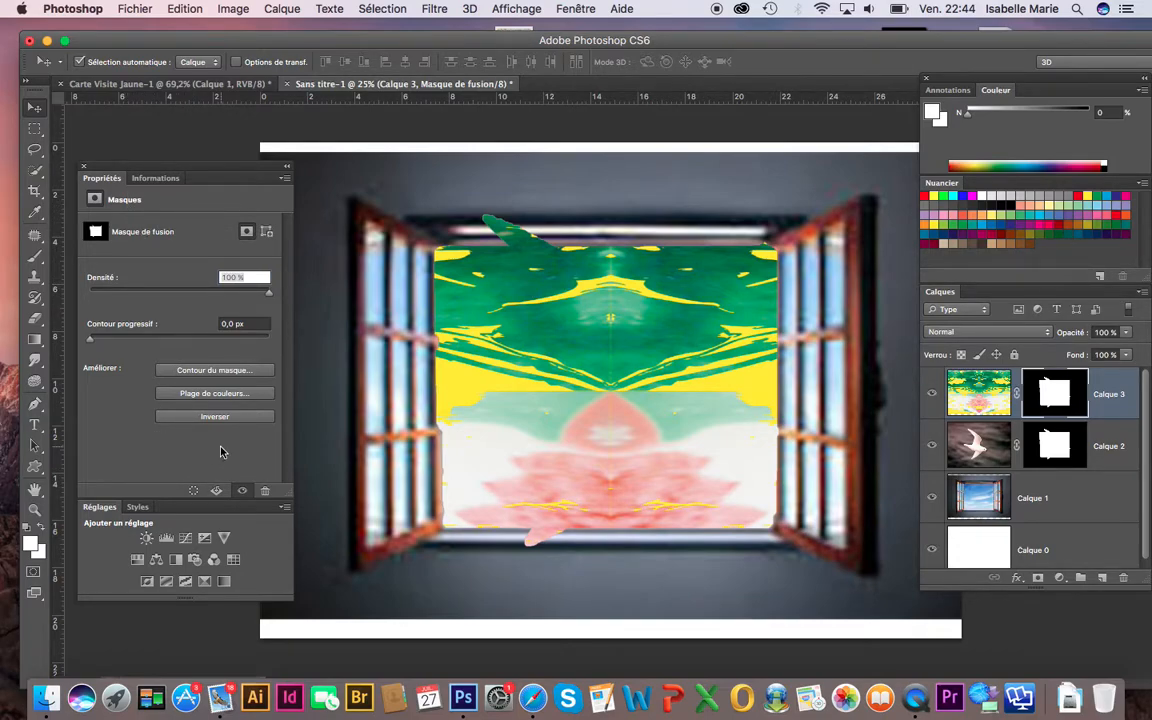
left_click(216, 417)
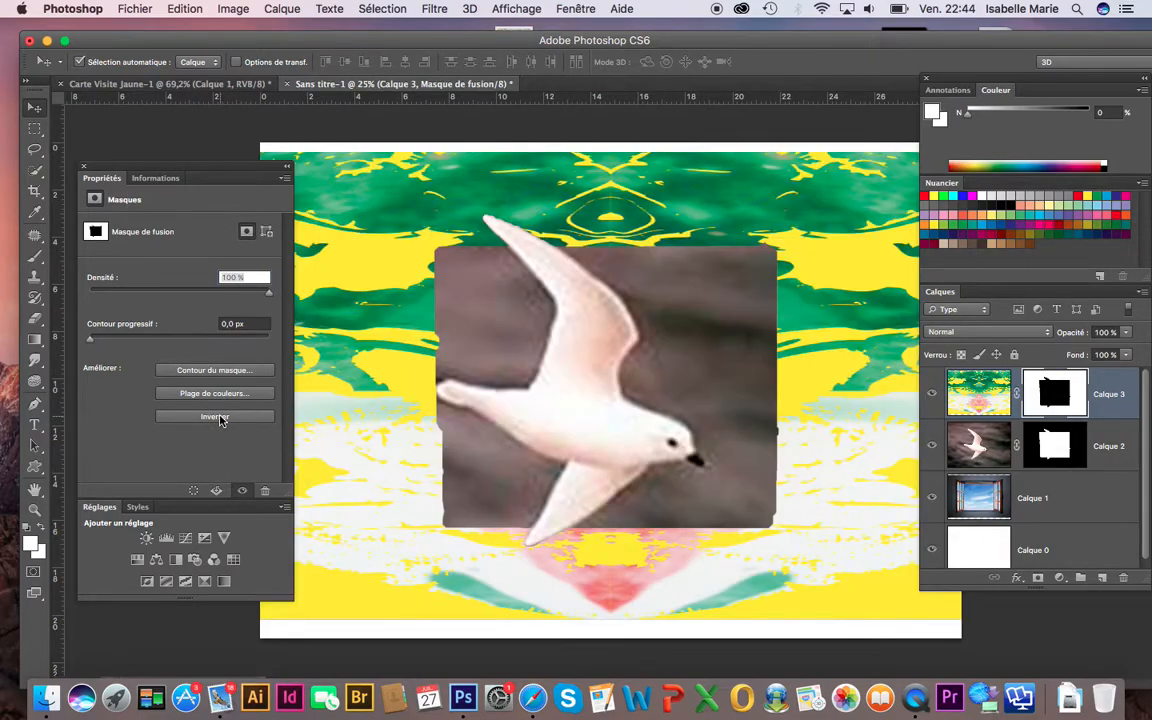
left_click(85, 168)
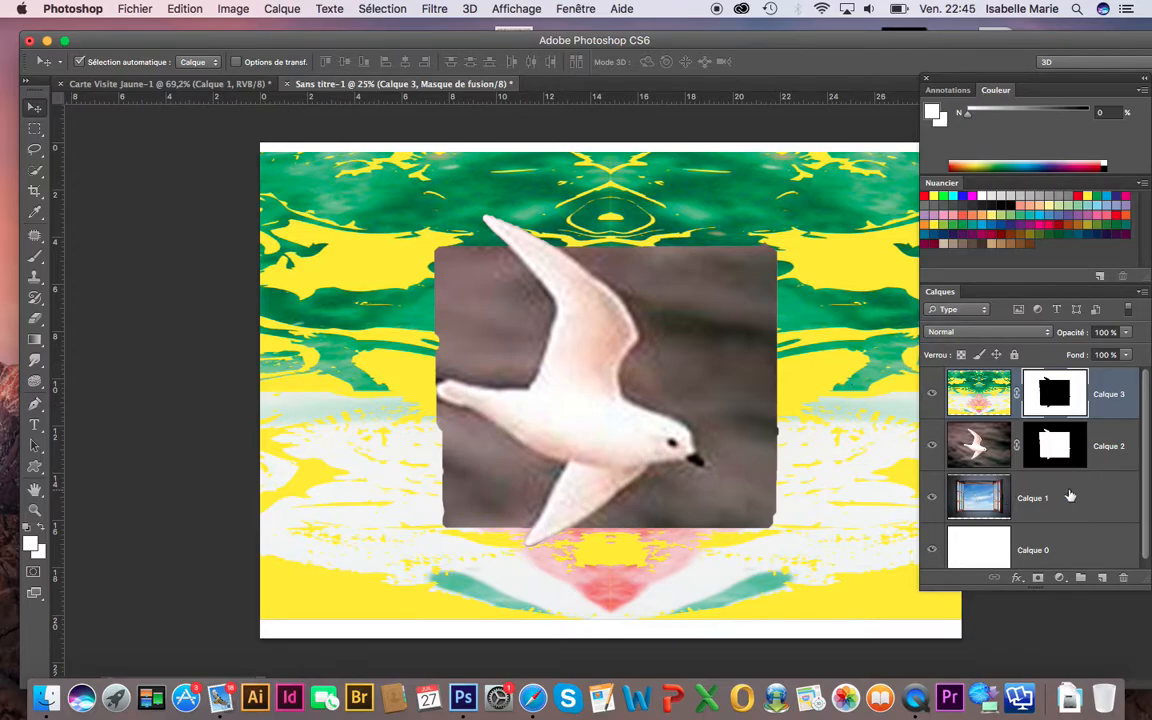
Step: With Calque 3 and Calque 2 hidden, quick-select the window opening and its left shutter on Calque 1
left_click(1068, 496)
left_click(931, 393)
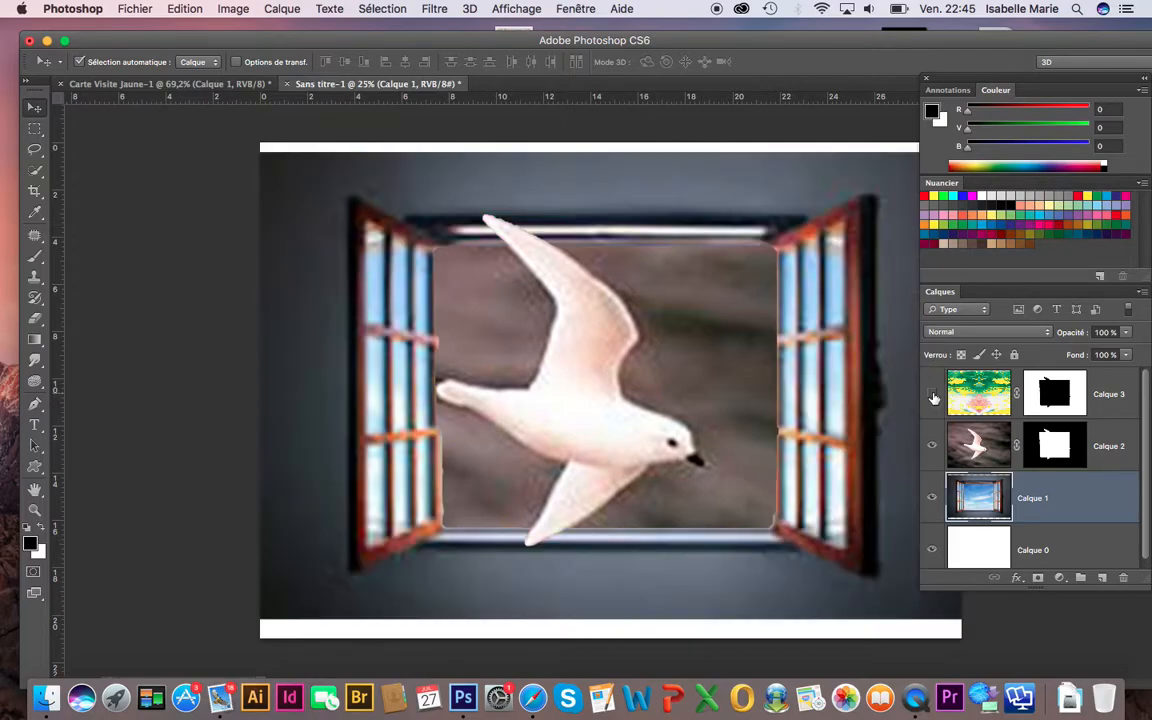
left_click(932, 449)
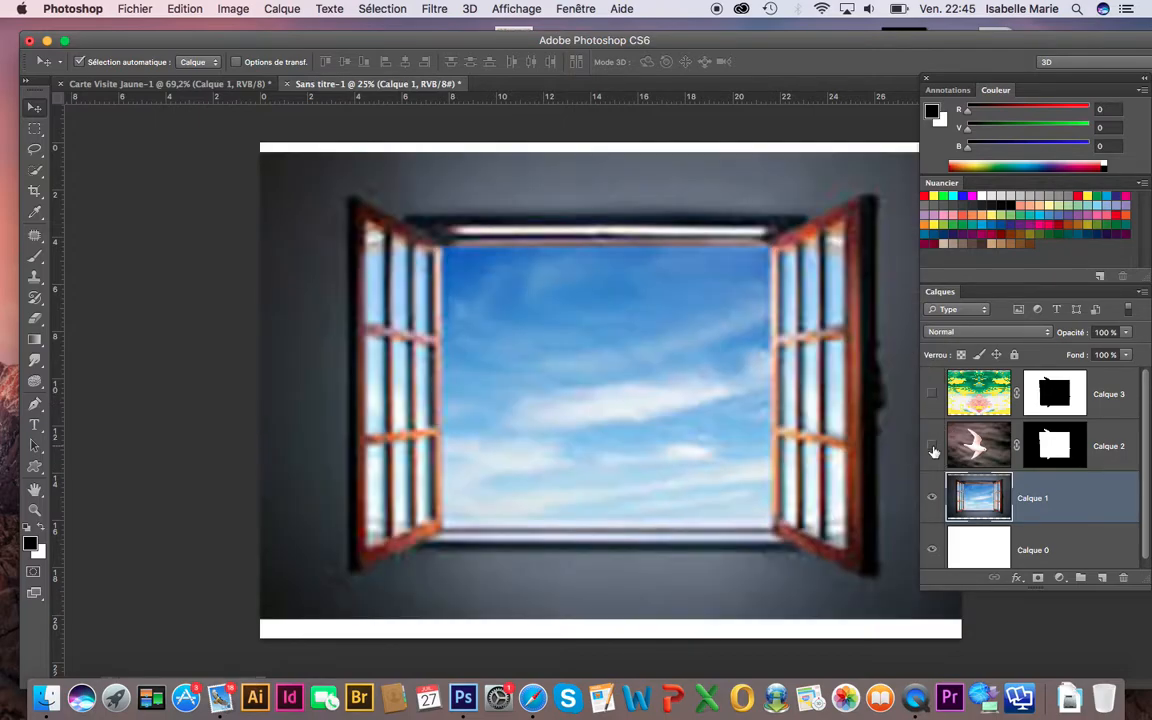
left_click(37, 171)
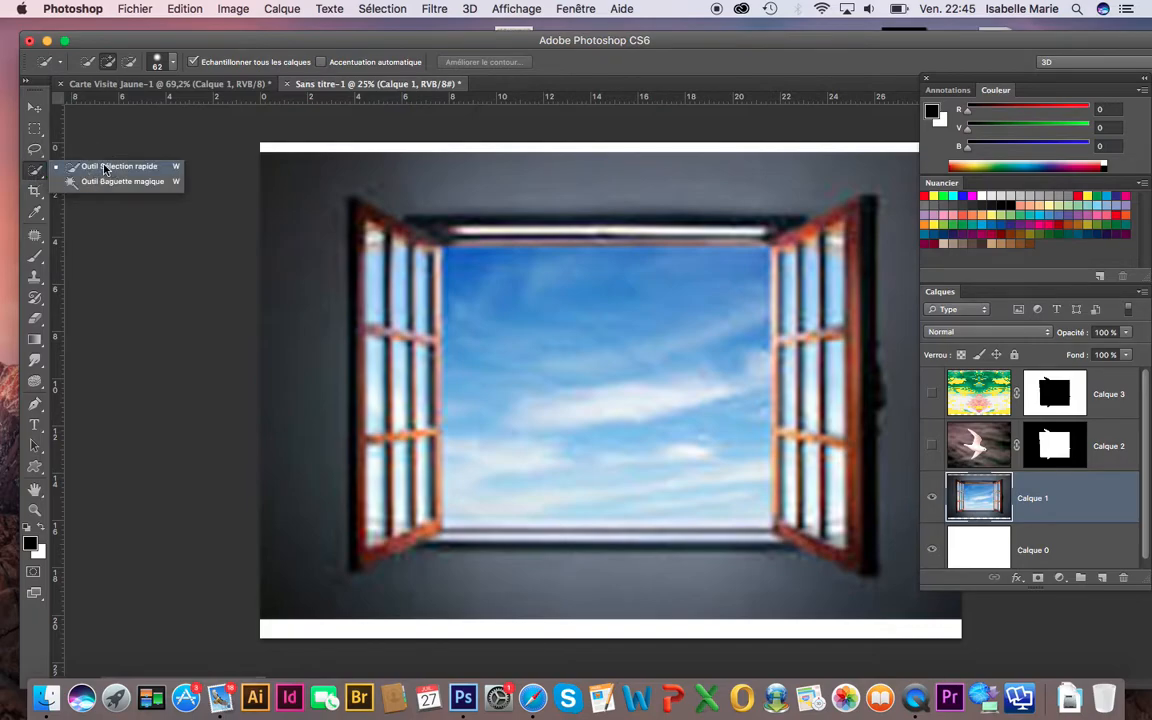
left_click(104, 169)
right_click(532, 297)
left_click(442, 283)
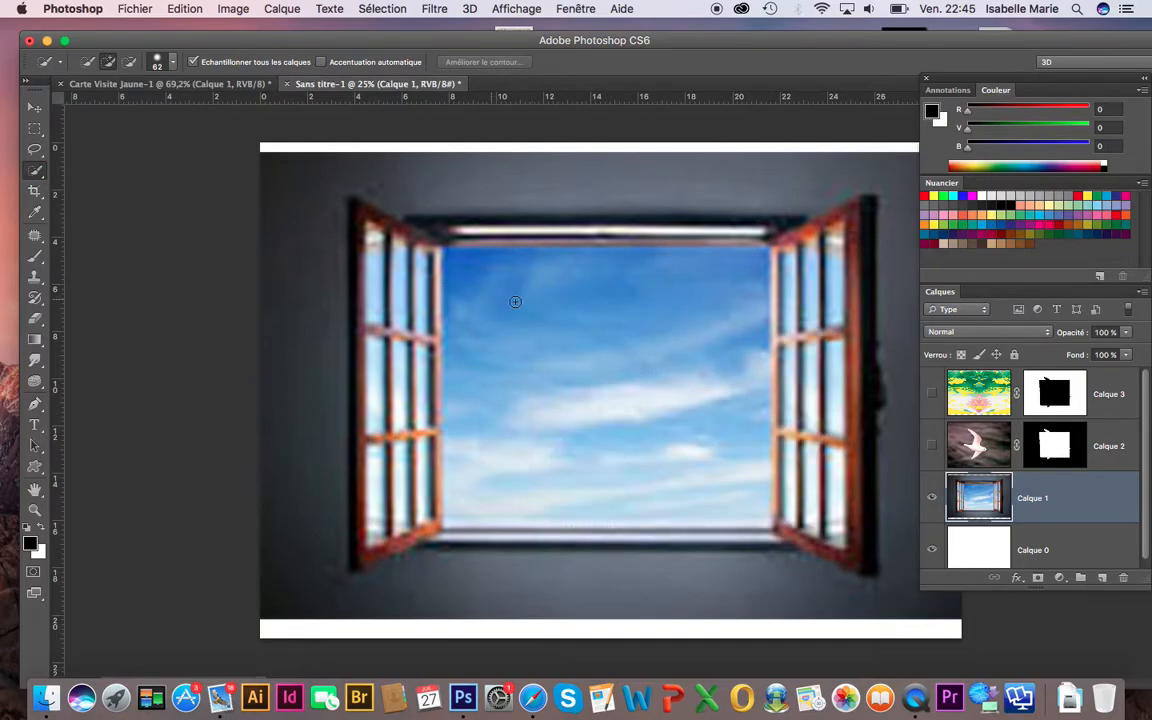
mouse_move(519, 302)
left_mouse_down()
mouse_move(381, 249)
mouse_move(357, 207)
mouse_move(439, 271)
mouse_move(395, 382)
mouse_move(465, 381)
left_mouse_up()
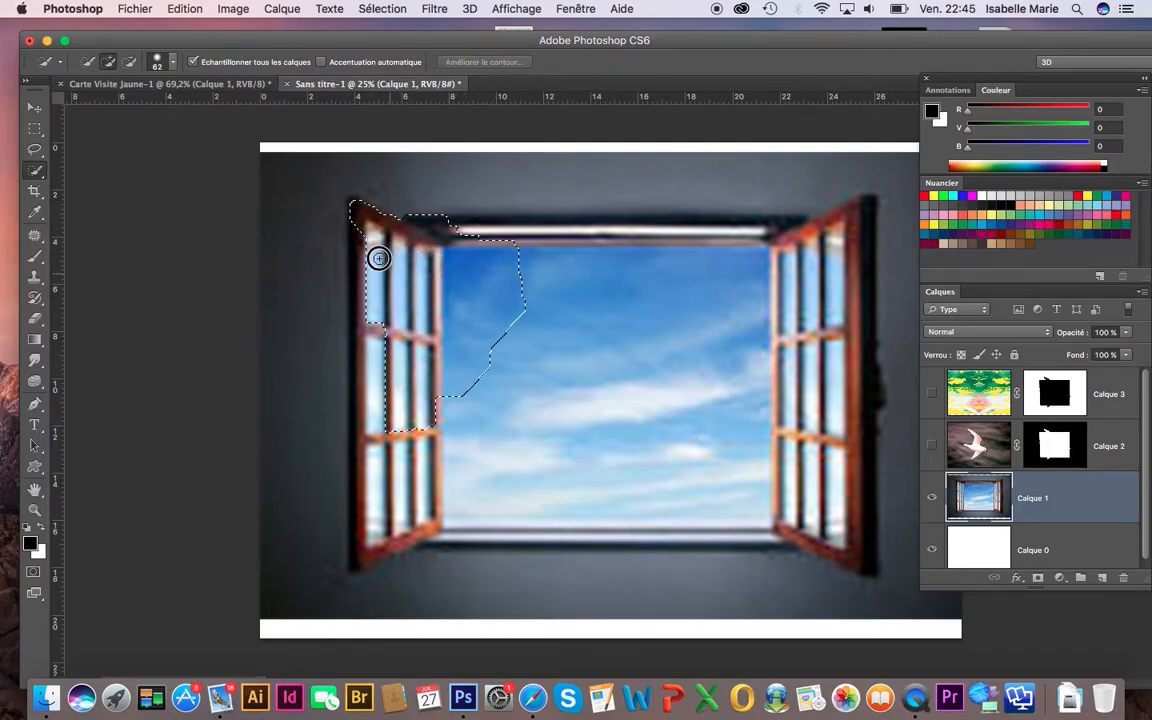
mouse_move(361, 246)
left_mouse_down()
mouse_move(372, 462)
mouse_move(360, 260)
mouse_move(371, 466)
mouse_move(359, 435)
mouse_move(358, 568)
mouse_move(419, 527)
left_mouse_up()
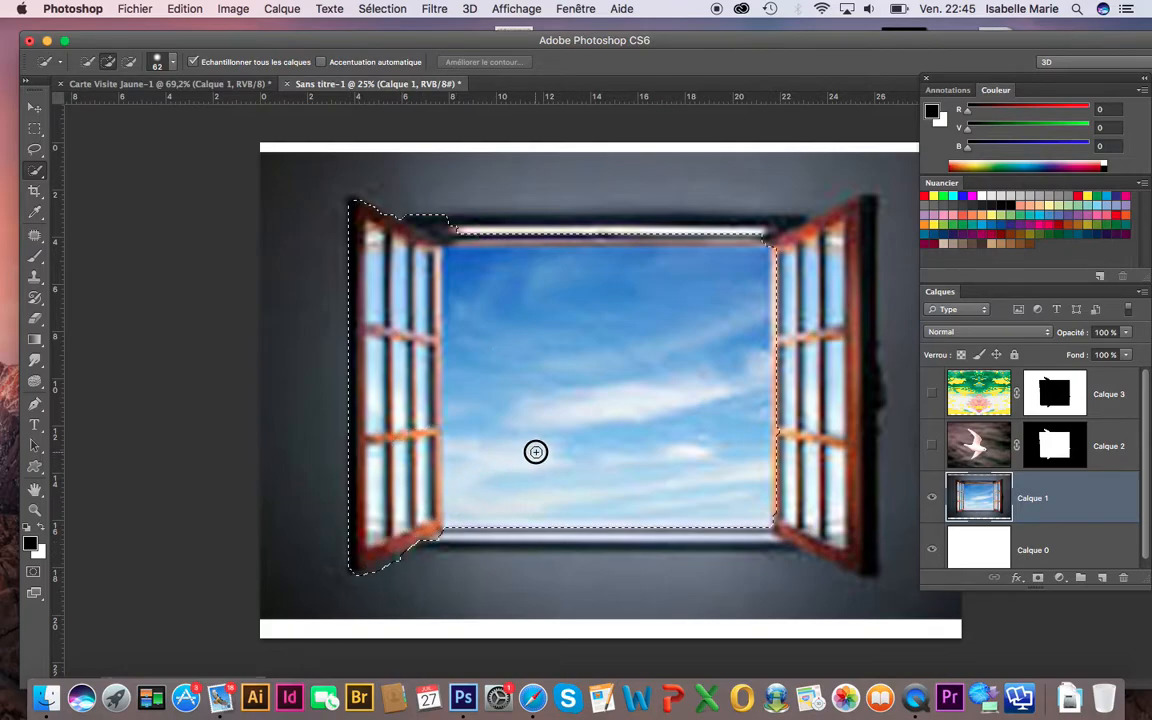
Step: Extend the selection over the right shutter and the window frame, refining it to follow the window's outer edges
mouse_move(542, 456)
left_mouse_down()
mouse_move(613, 530)
mouse_move(550, 532)
mouse_move(791, 525)
mouse_move(867, 558)
mouse_move(854, 457)
mouse_move(791, 271)
left_mouse_up()
mouse_move(742, 182)
left_mouse_down()
mouse_move(316, 173)
mouse_move(322, 546)
mouse_move(415, 612)
mouse_move(466, 592)
mouse_move(440, 571)
mouse_move(561, 585)
mouse_move(692, 576)
mouse_move(895, 600)
mouse_move(925, 540)
mouse_move(899, 411)
left_mouse_up()
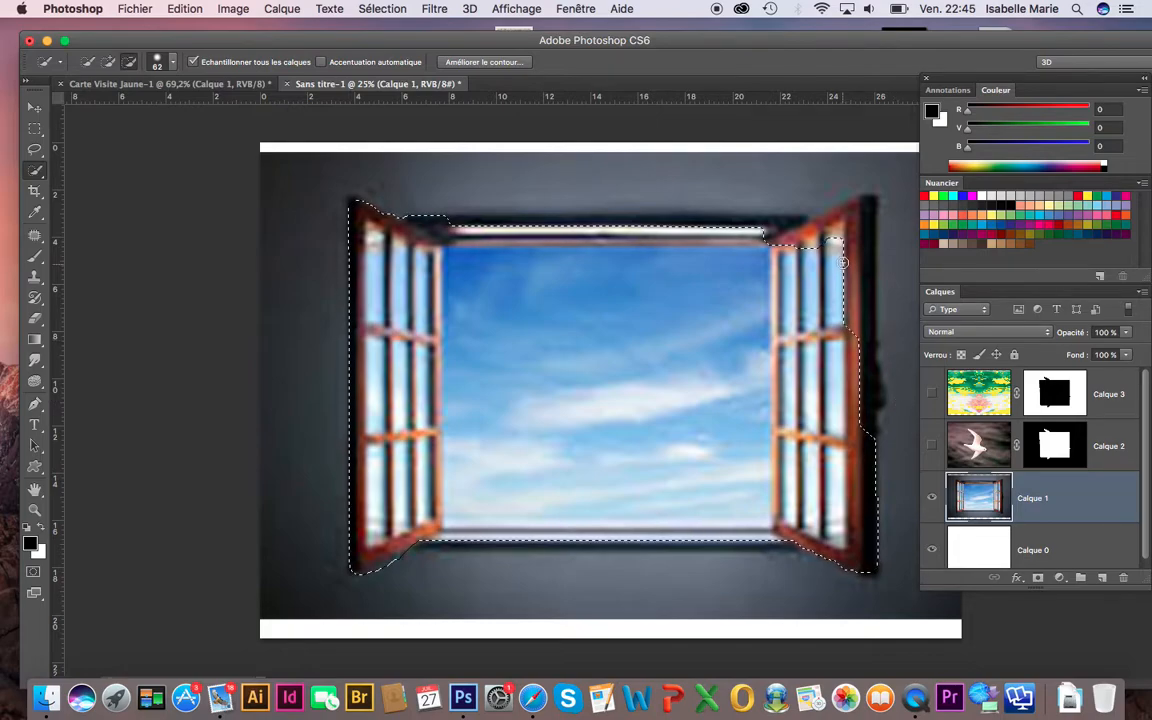
key("alt")
mouse_move(831, 240)
left_mouse_down()
mouse_move(776, 239)
mouse_move(861, 214)
mouse_move(872, 400)
left_mouse_up()
key("alt")
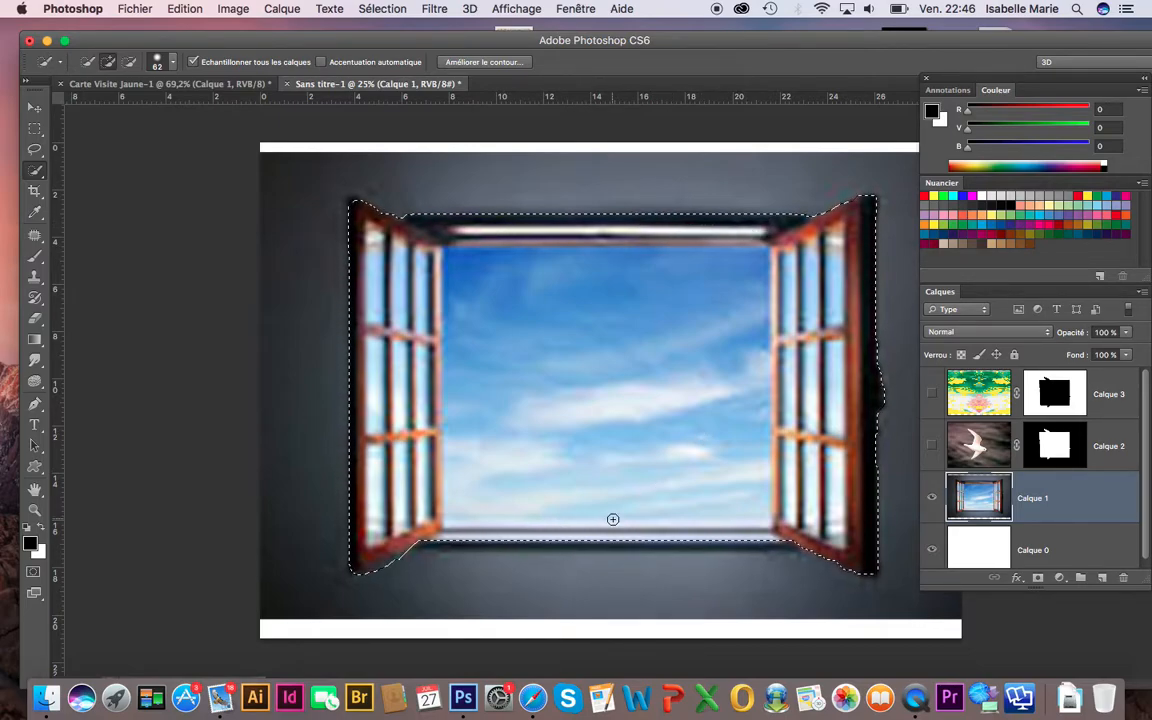
key("alt")
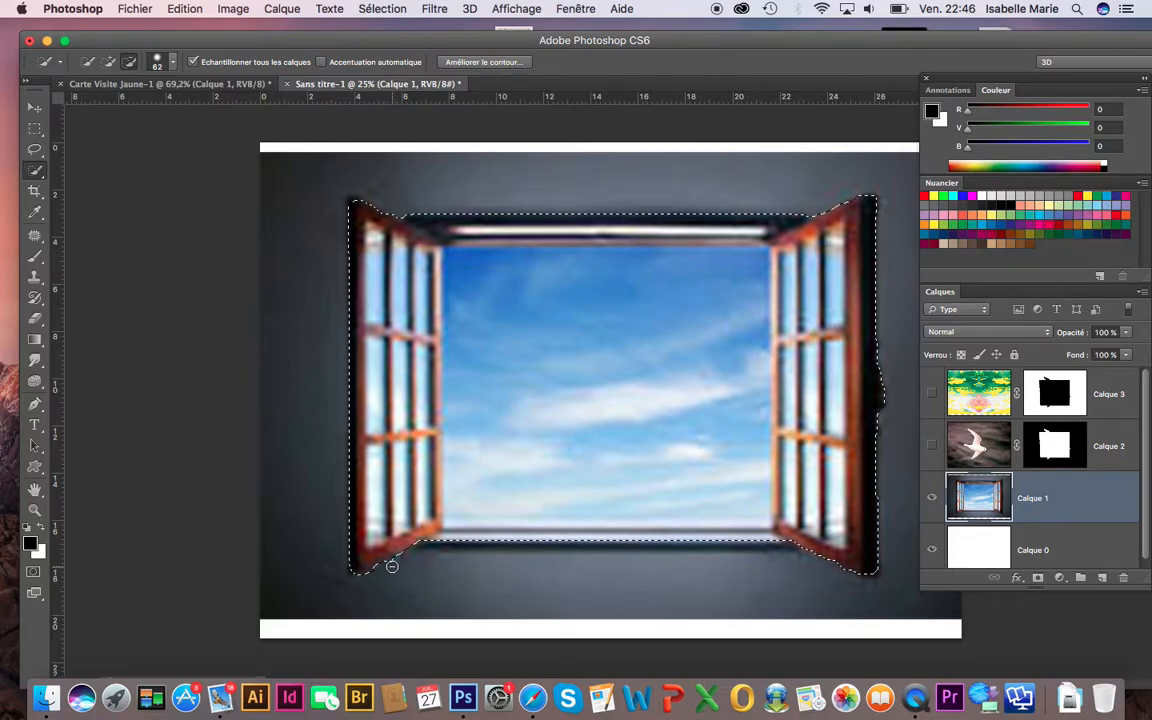
key("shift")
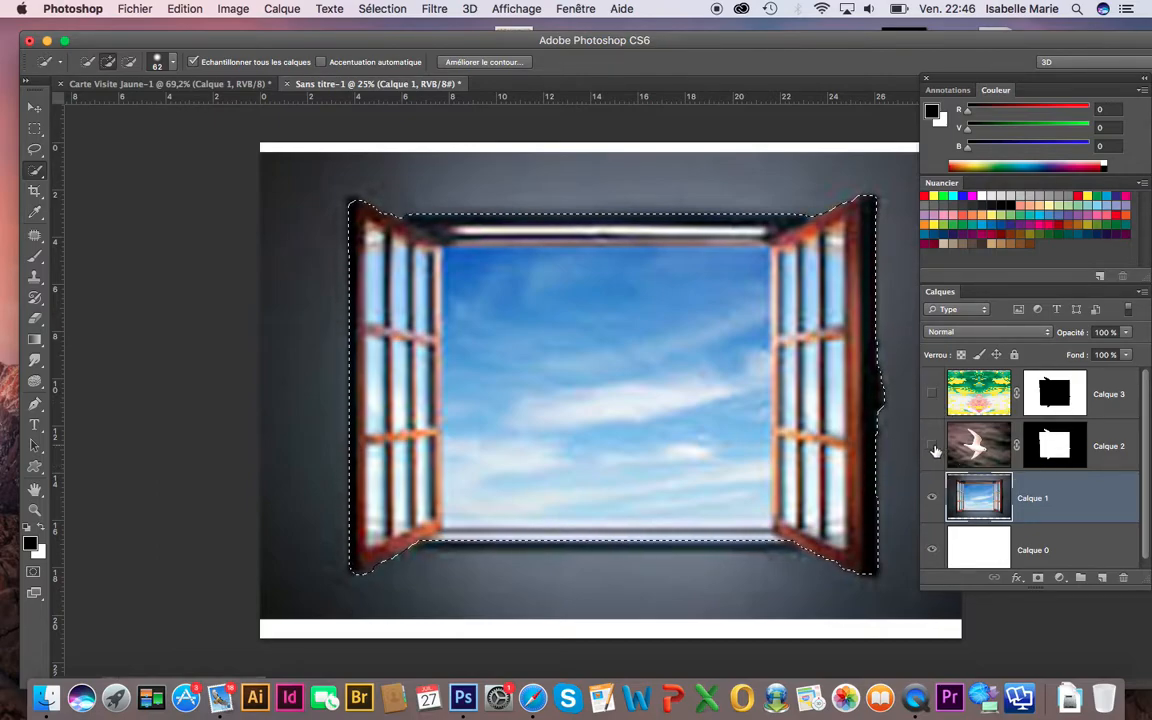
Step: Show Calque 2 and Calque 3 again, fill the window selection on Calque 3's mask with Noir in Normal mode at 100% opacity, and deselect
left_click(932, 446)
left_click(932, 394)
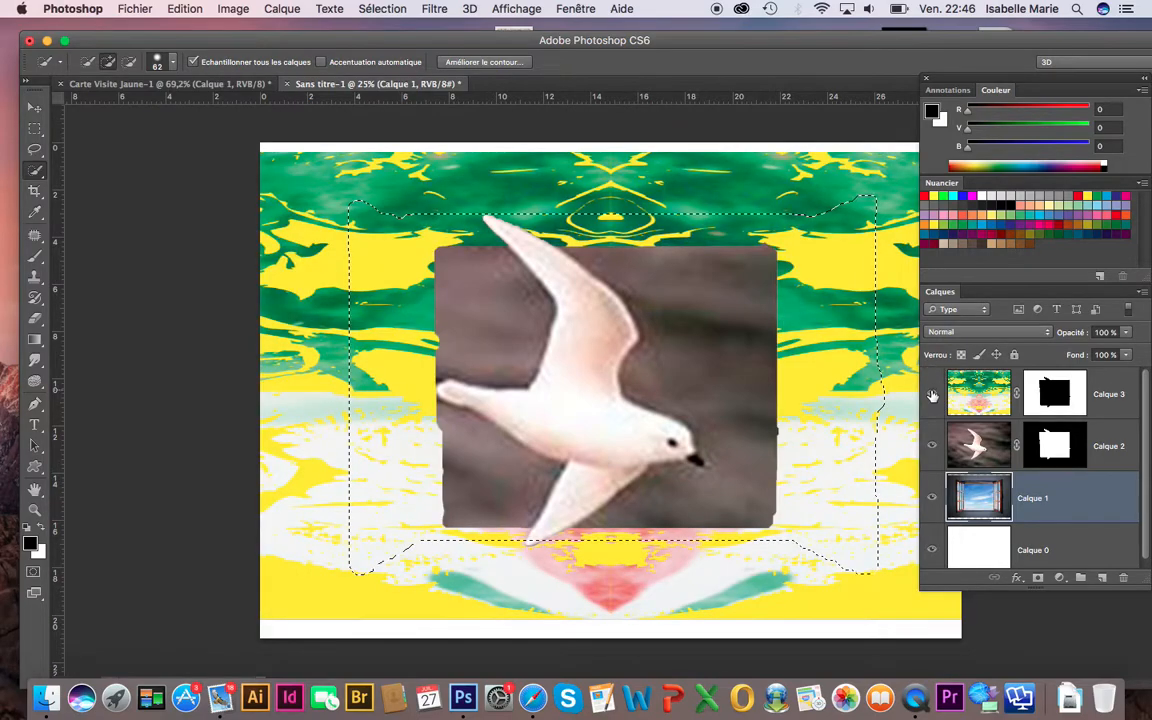
left_click(1055, 393)
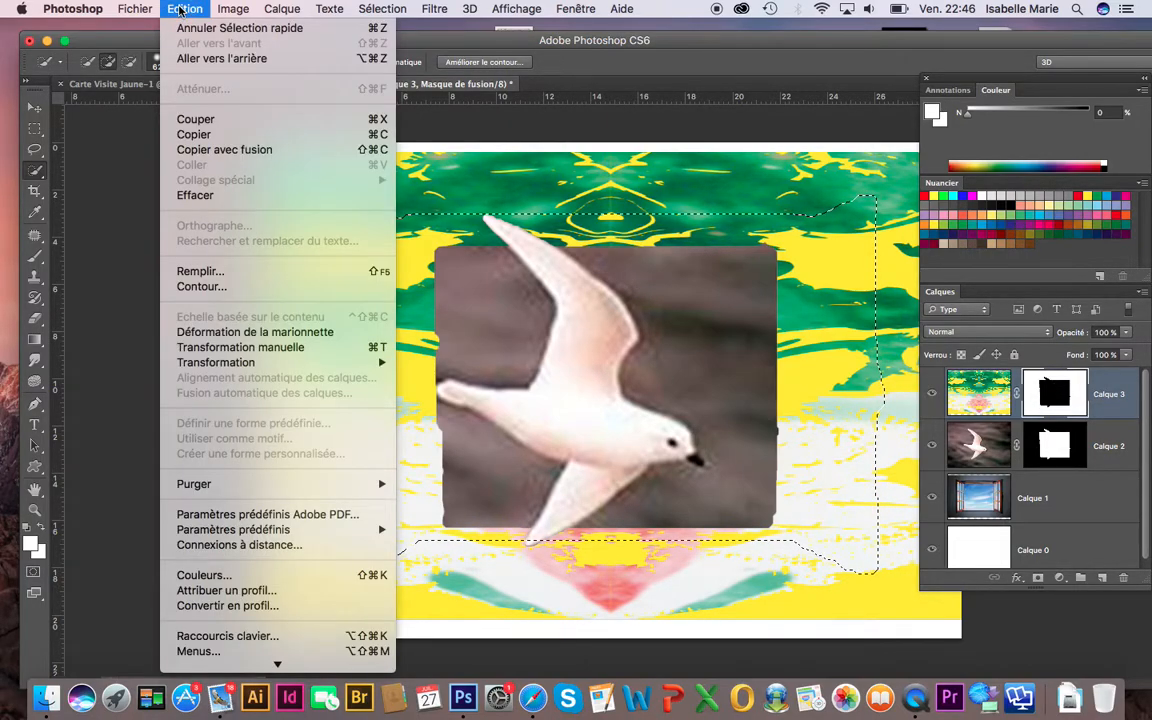
left_click(200, 271)
left_click_drag(205, 190, 165, 195)
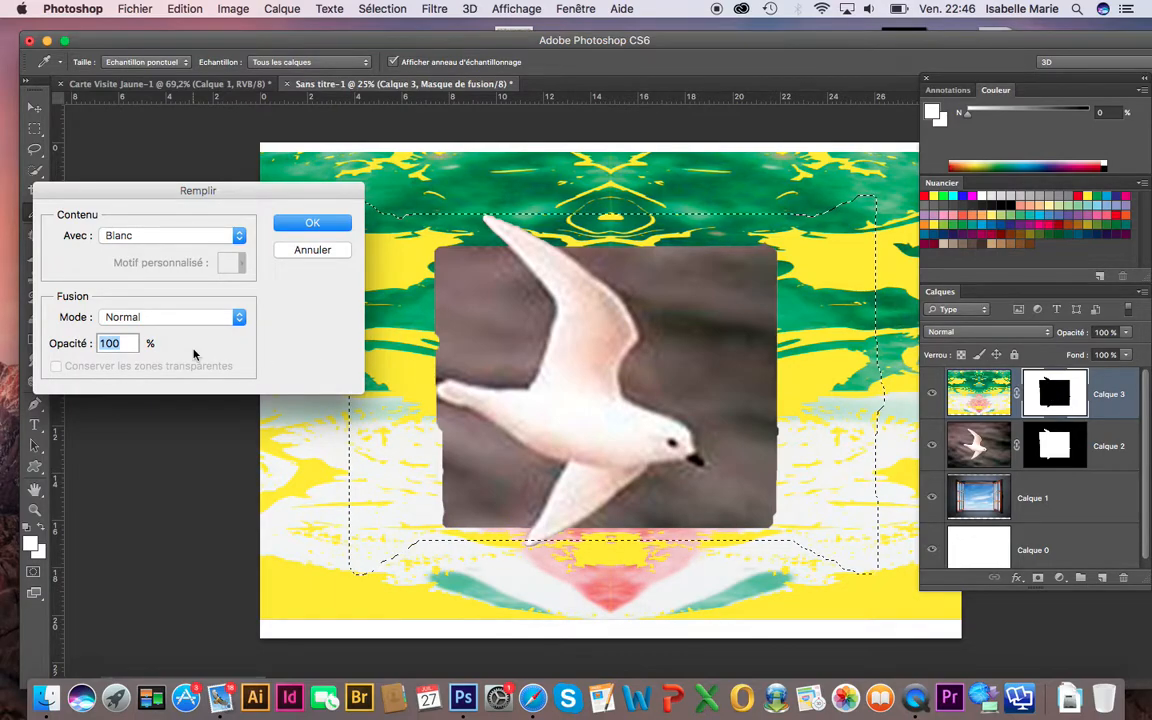
left_click(239, 236)
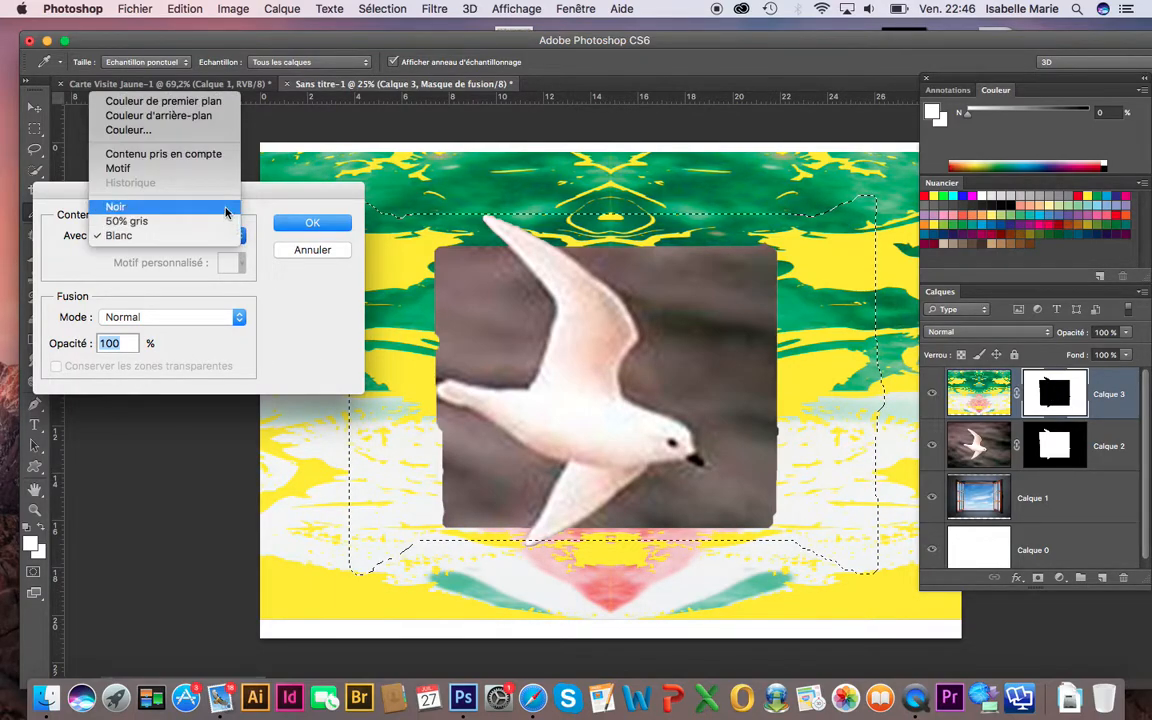
left_click(226, 206)
left_click(310, 222)
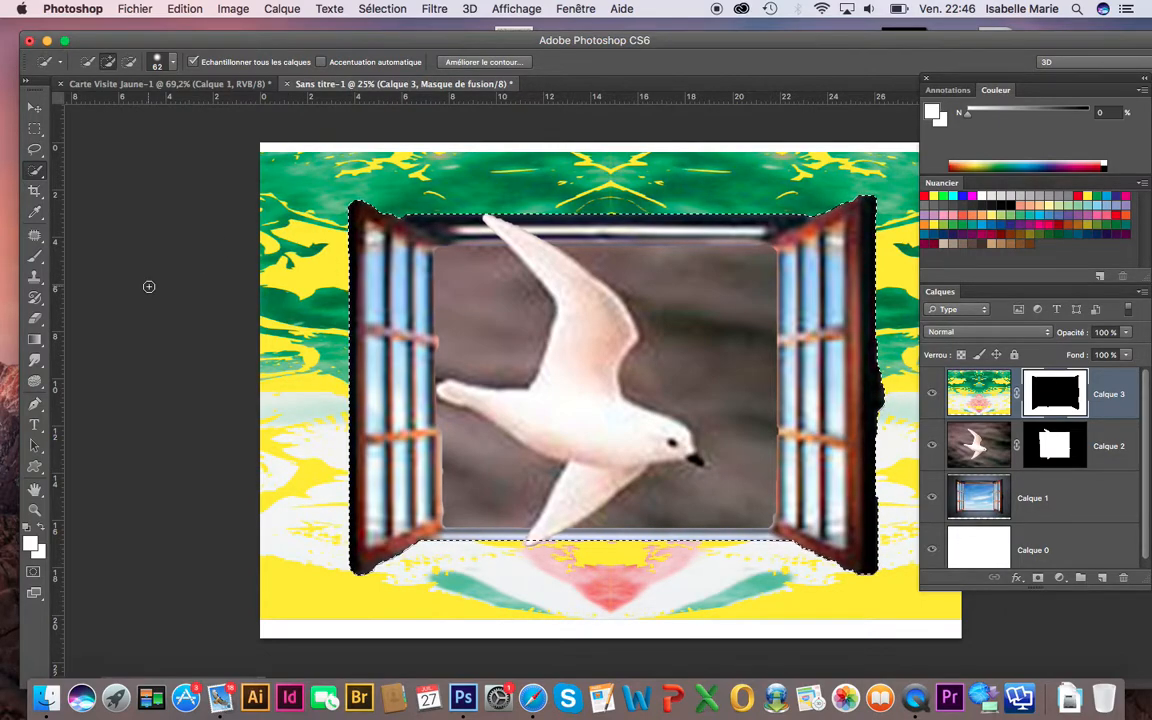
left_click(383, 9)
left_click(402, 44)
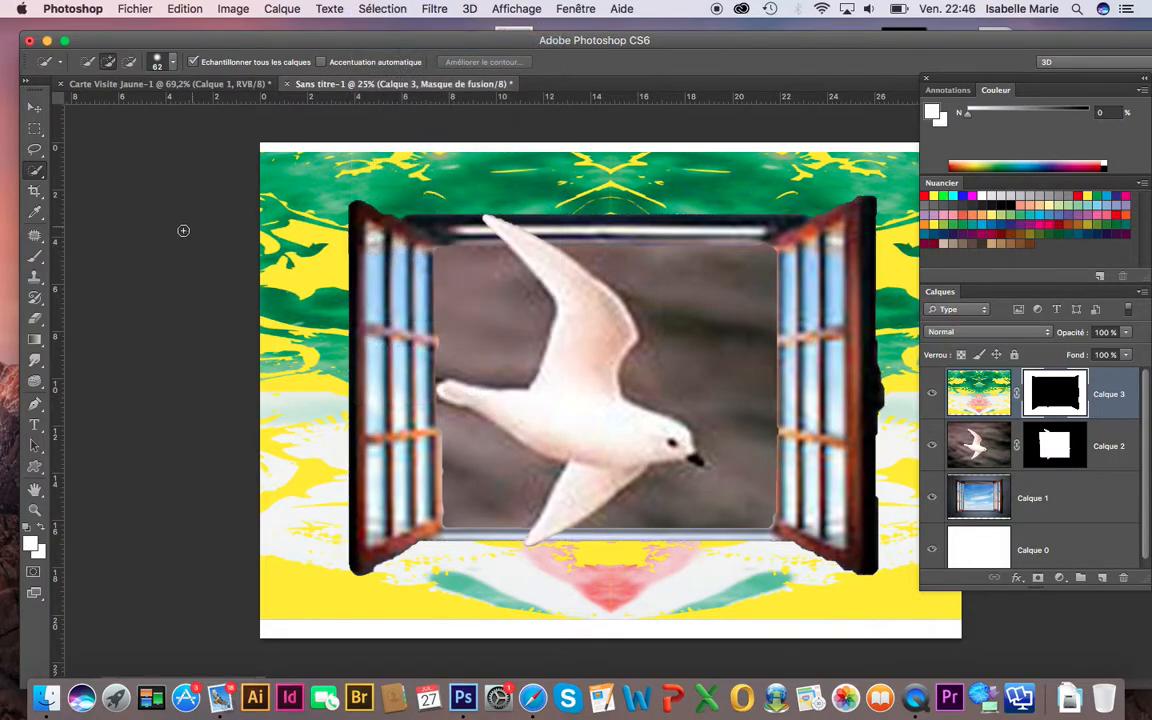